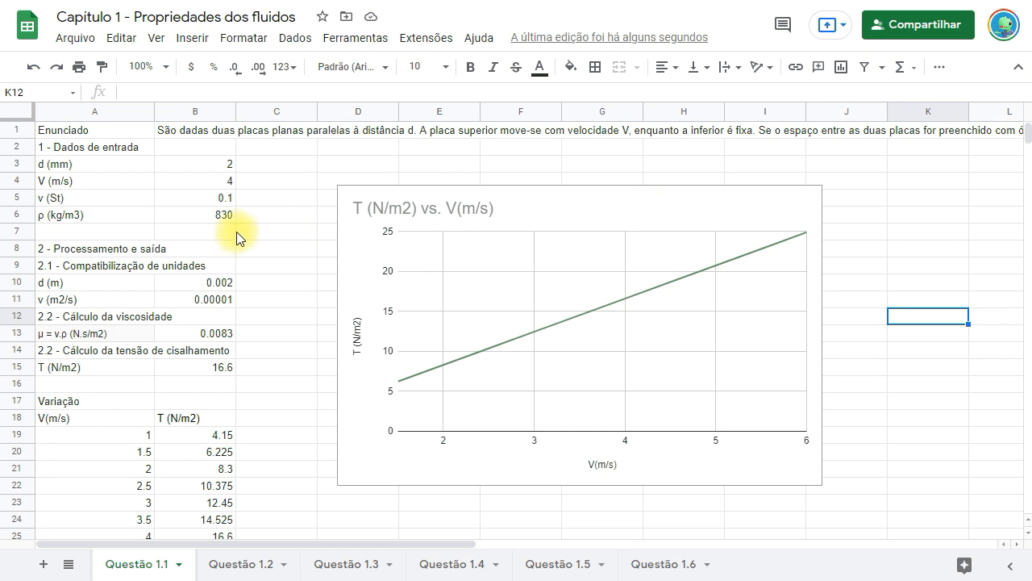
# Select the density value in cell B6 and zoom the sheet to 200%.
pyautogui.click(212, 217)
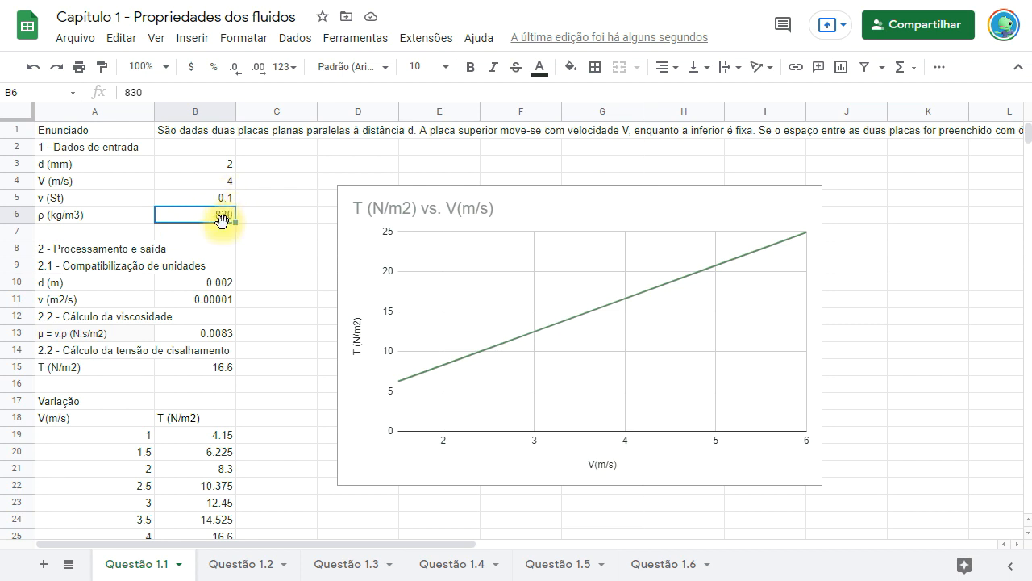
pyautogui.click(166, 69)
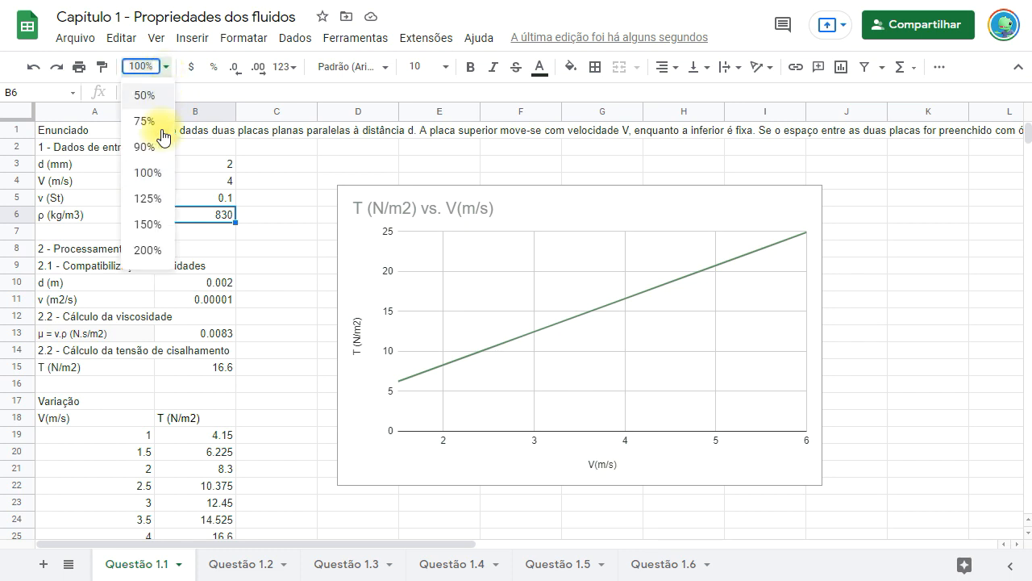
pyautogui.click(148, 252)
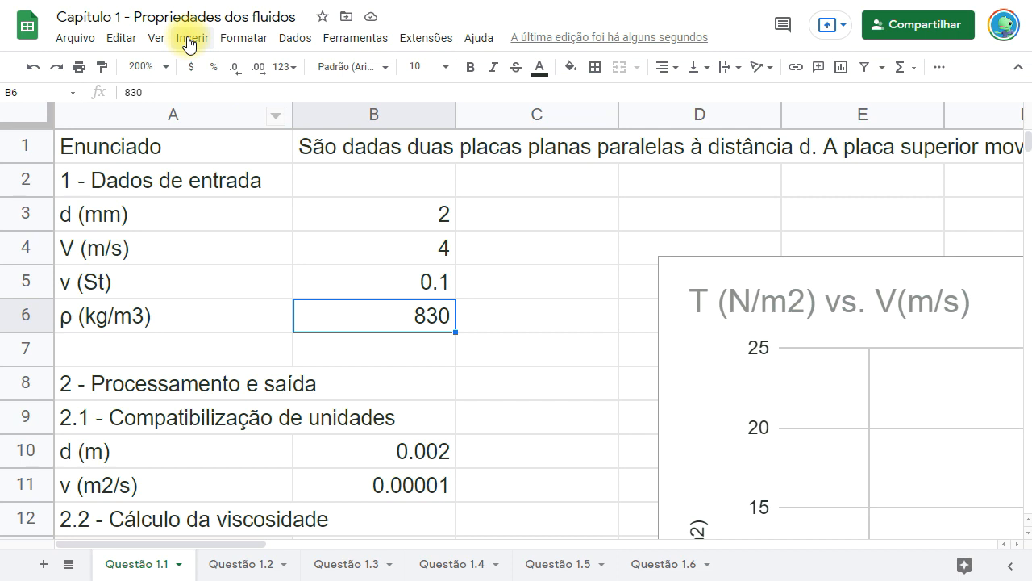
# Review the available number formats and apply the Número format to the density value in B6.
pyautogui.click(234, 44)
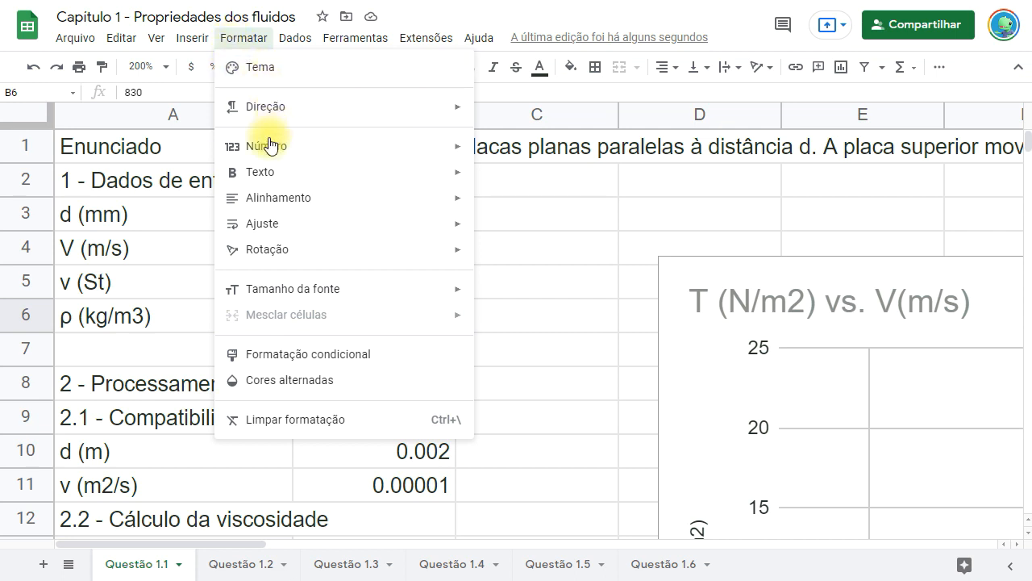
pyautogui.moveTo(267, 151)
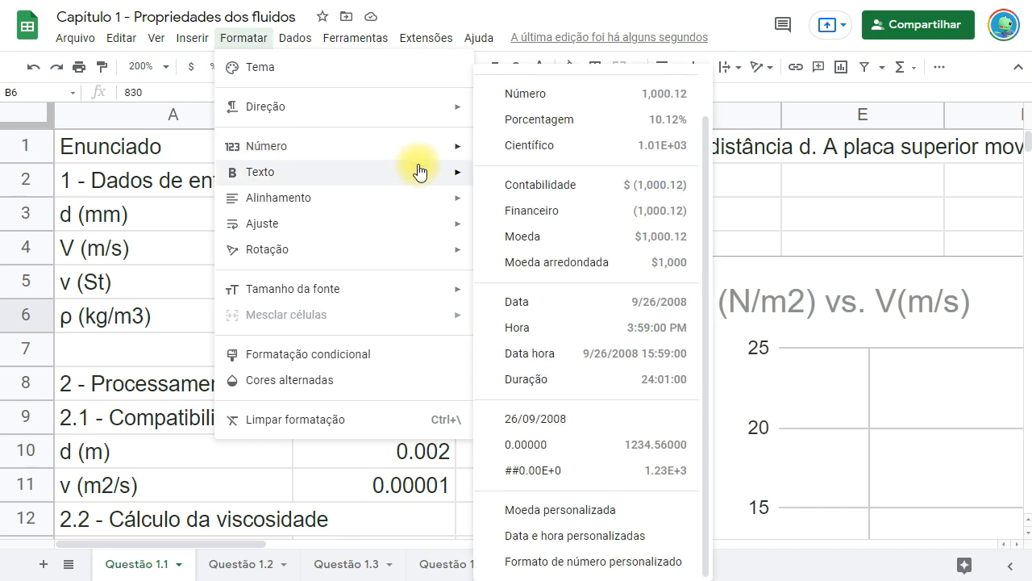
pyautogui.moveTo(454, 156)
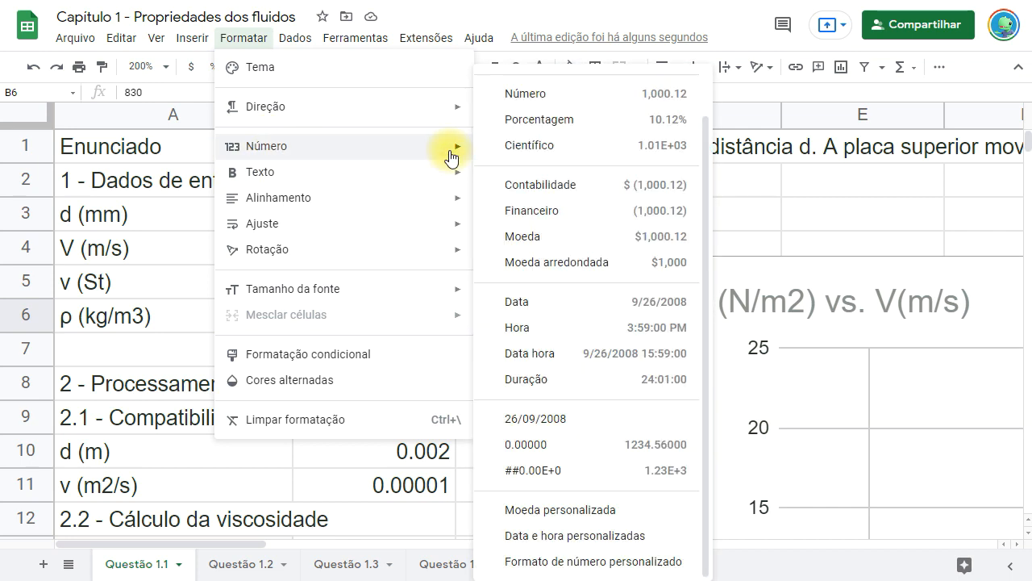
pyautogui.scroll(1, 613, 158)
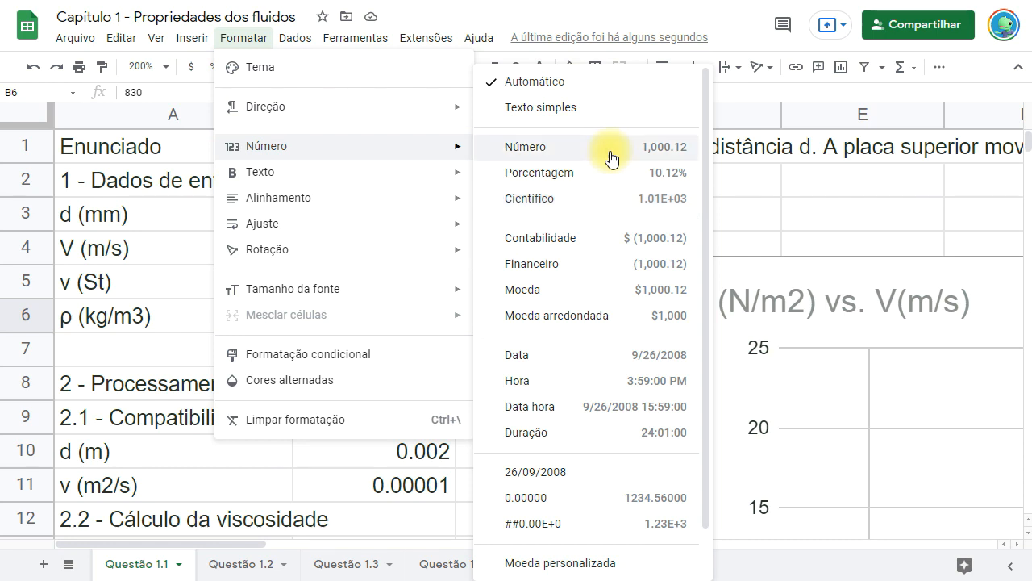
pyautogui.scroll(-1, 613, 158)
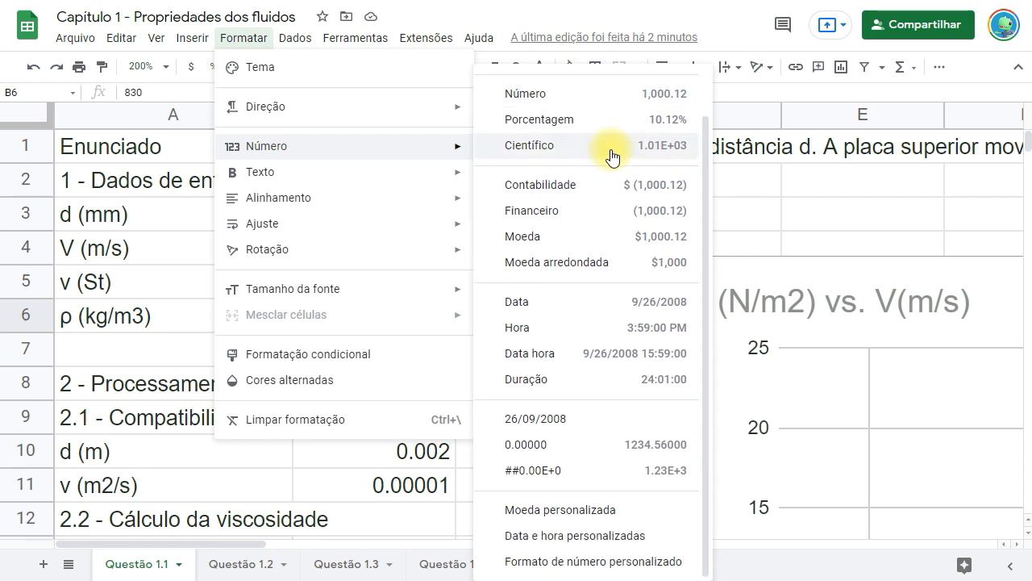
pyautogui.scroll(1, 611, 155)
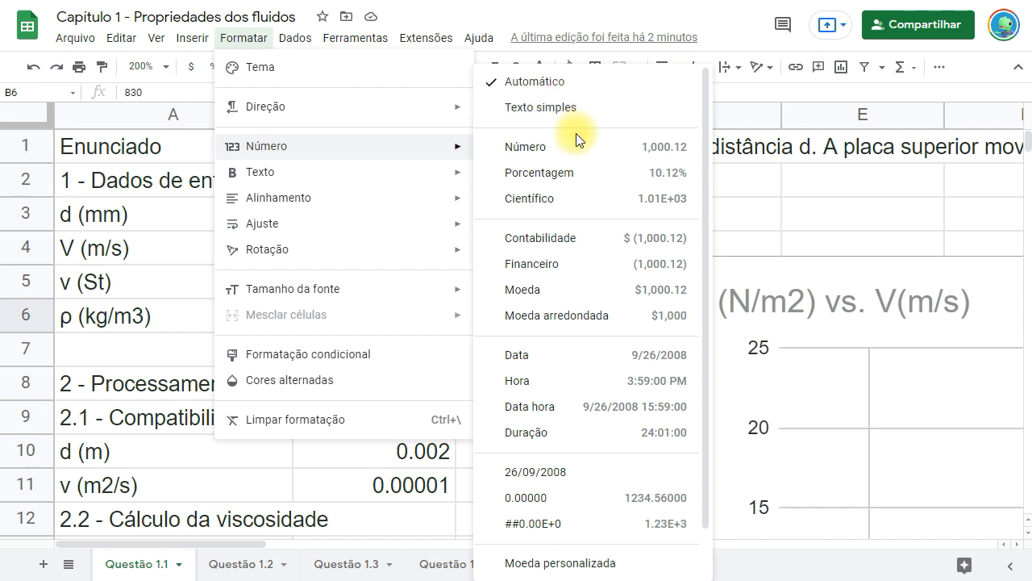
pyautogui.scroll(-1, 588, 172)
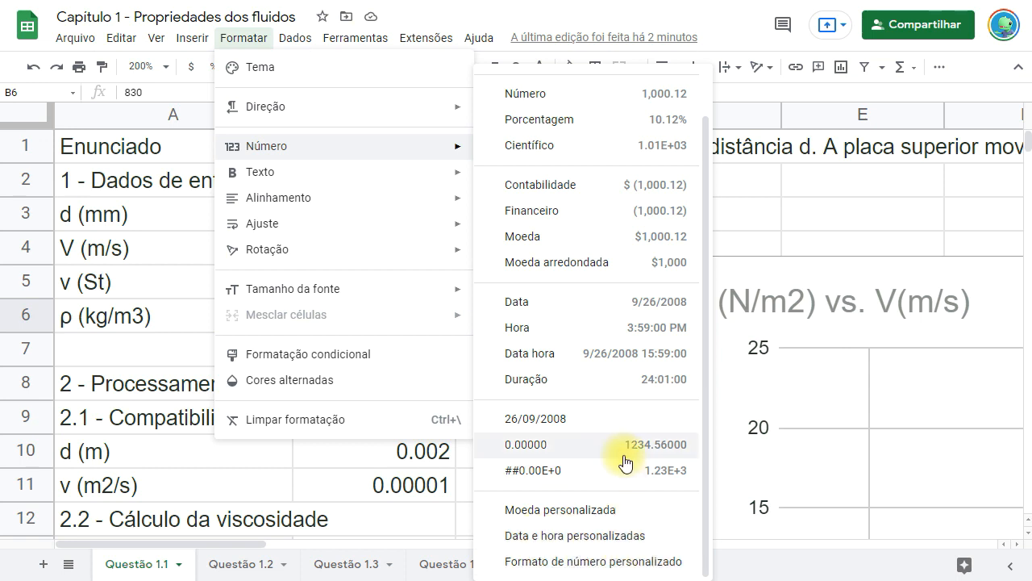
pyautogui.scroll(2, 626, 462)
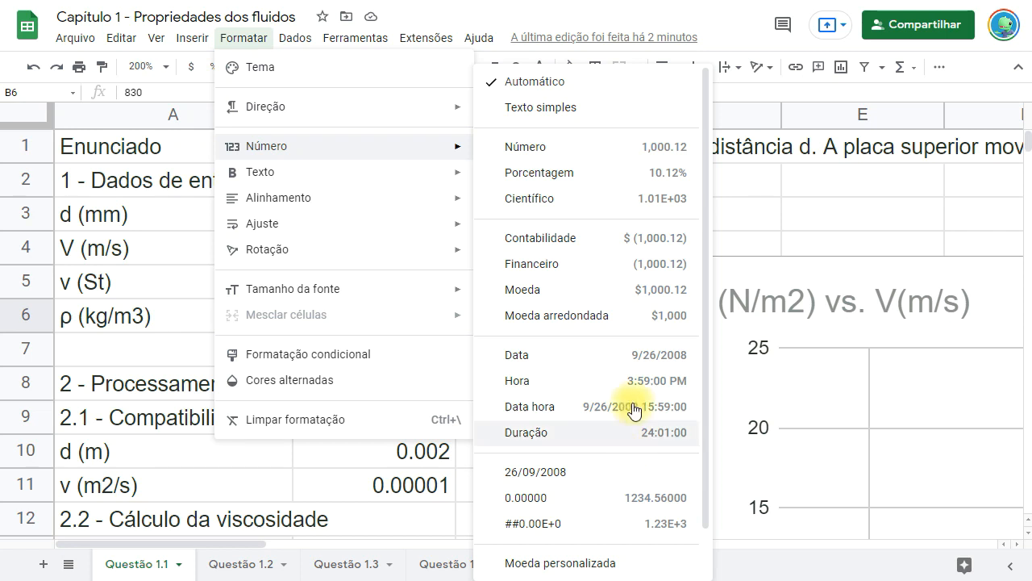
pyautogui.click(551, 155)
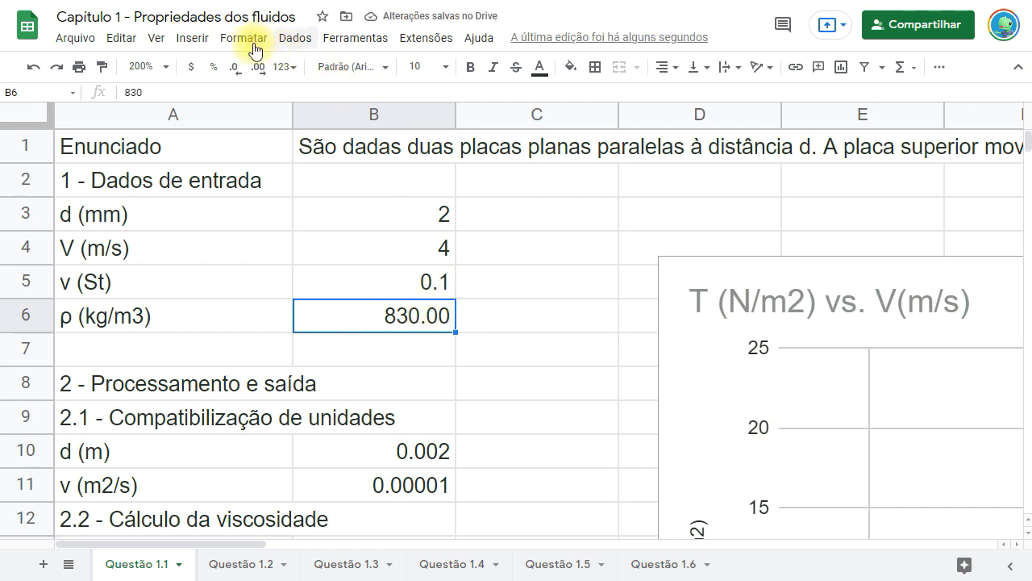
# Format the density value in B6 as Porcentagem, followed by Científico.
pyautogui.click(244, 38)
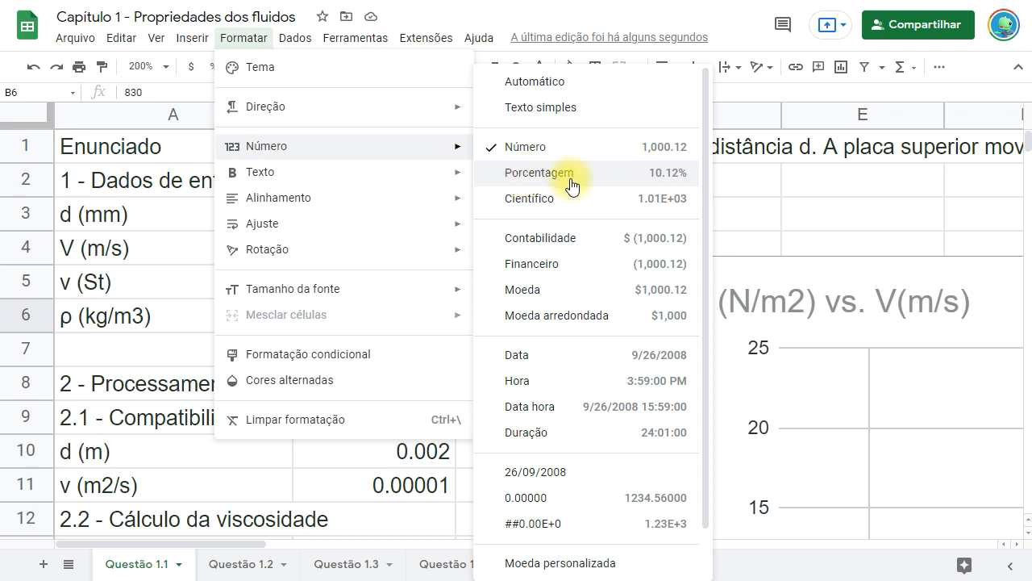
pyautogui.click(540, 172)
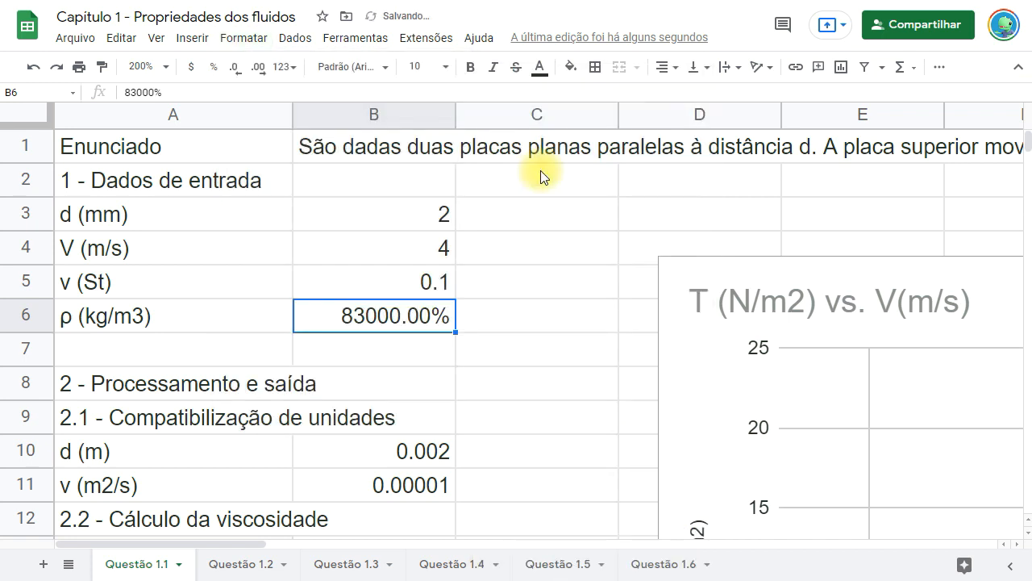
pyautogui.click(245, 41)
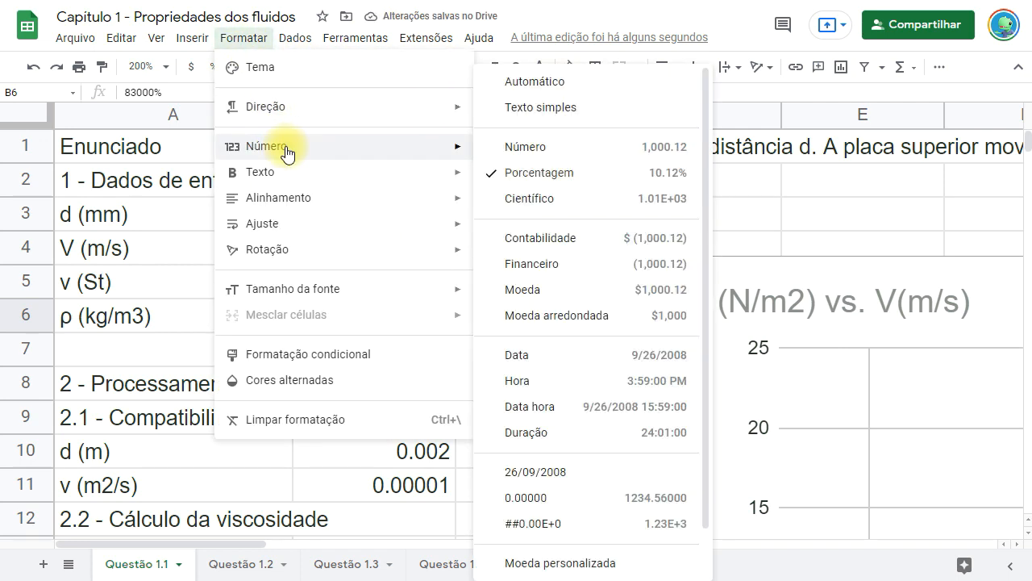
pyautogui.click(654, 209)
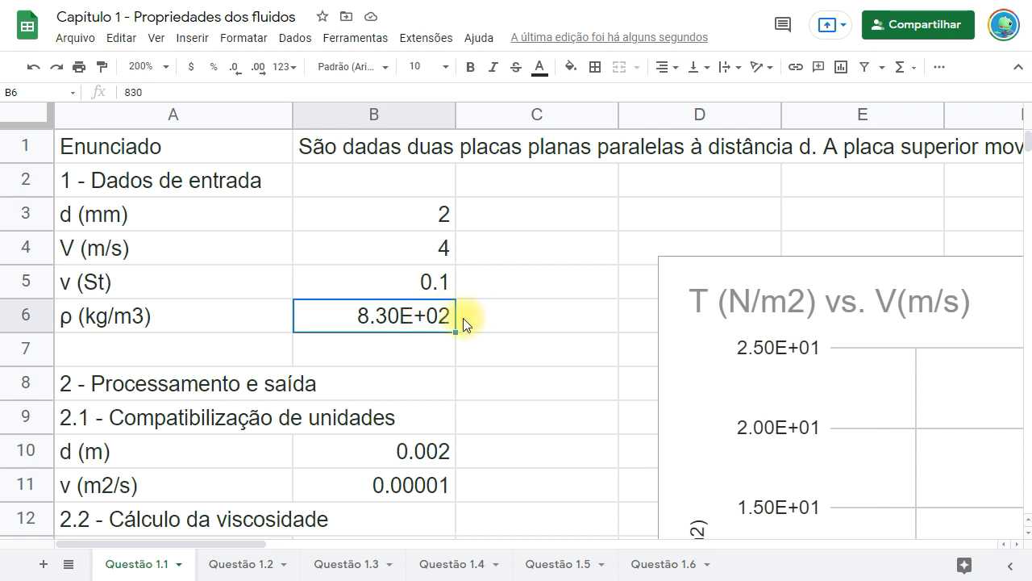
# Apply the Moeda format to the density value in B6.
pyautogui.click(253, 44)
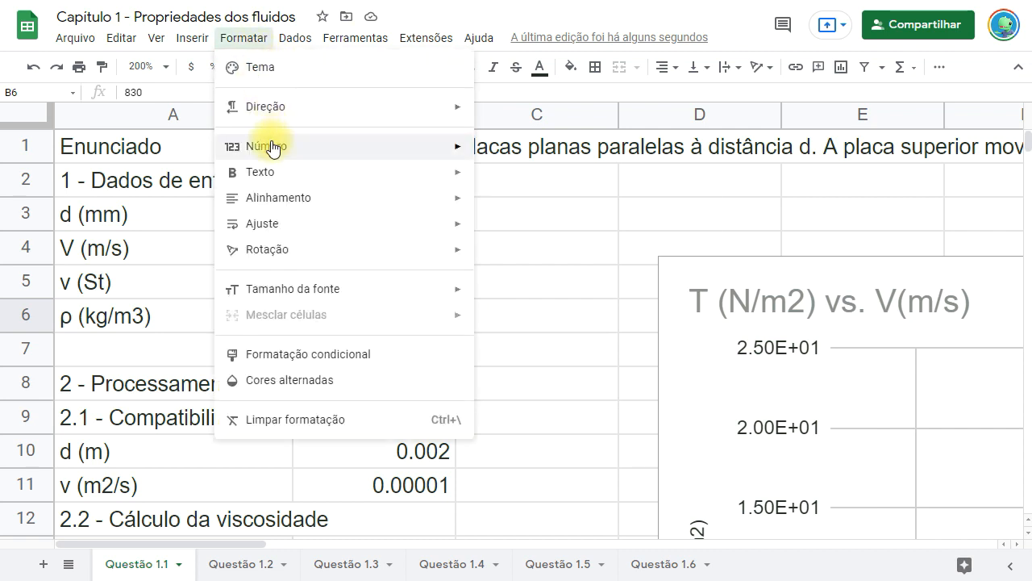
pyautogui.moveTo(269, 145)
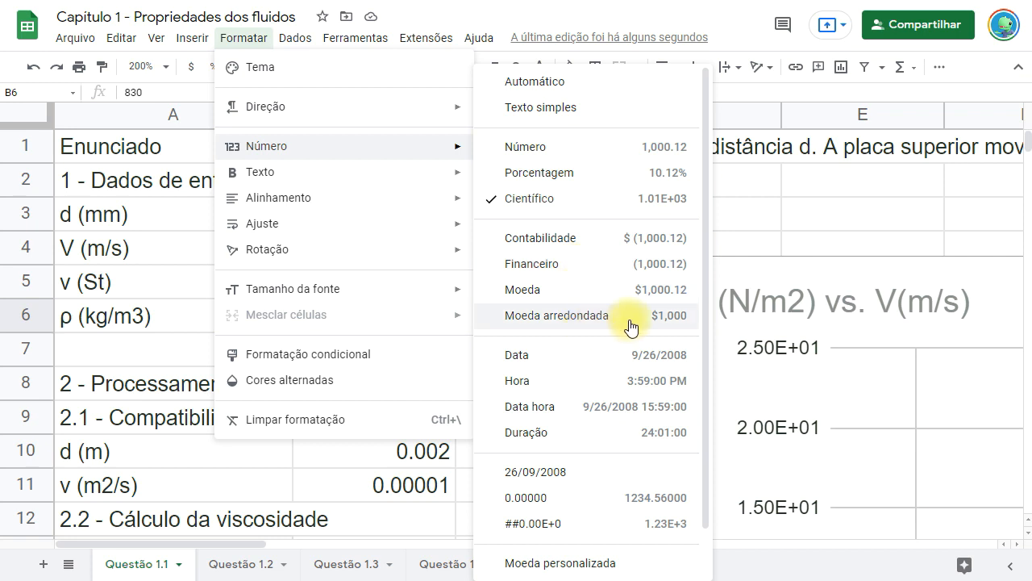
pyautogui.click(563, 302)
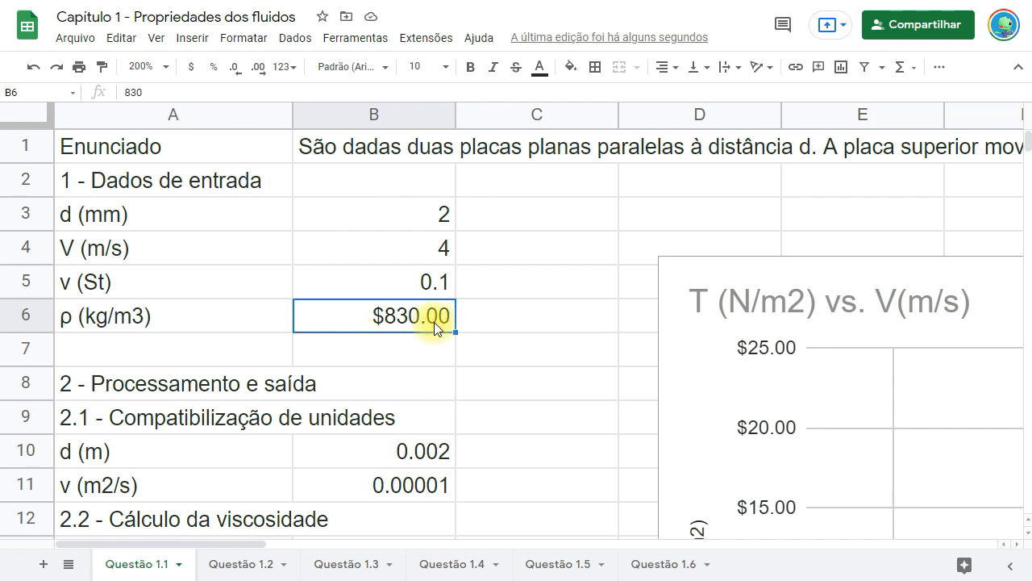
# Format the density value in B6 as Hora, followed by Data.
pyautogui.click(239, 48)
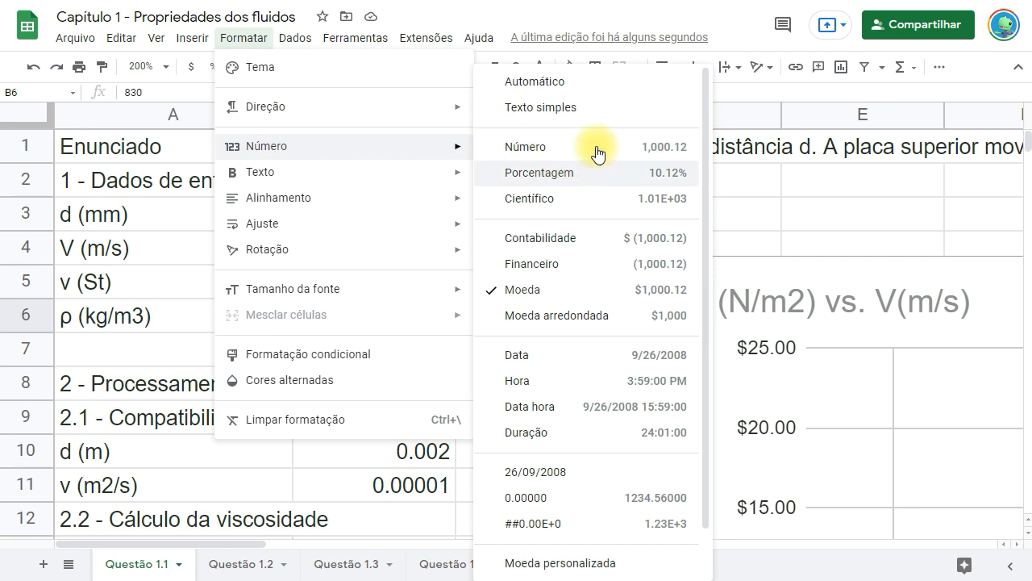
pyautogui.click(587, 380)
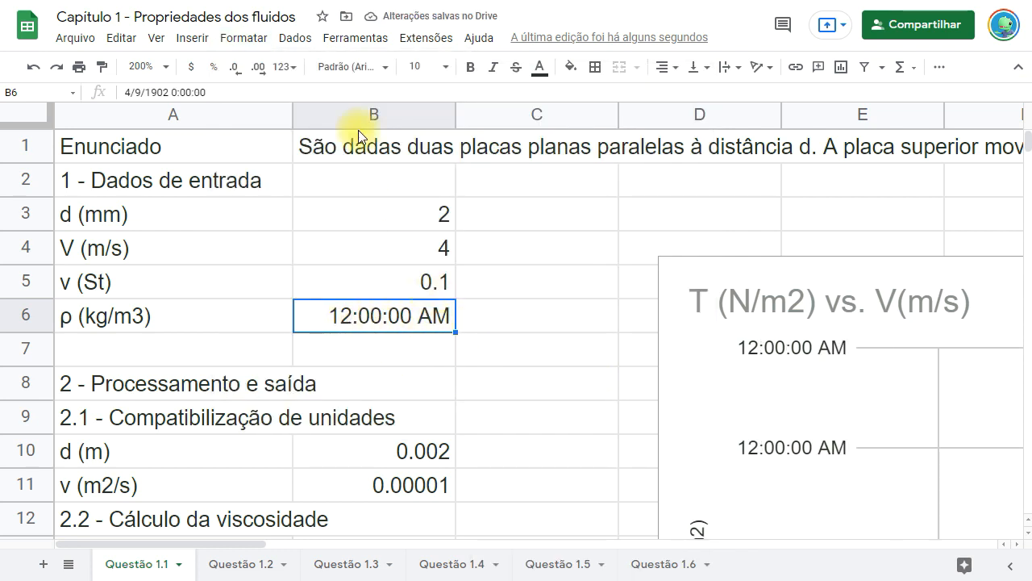
pyautogui.click(242, 39)
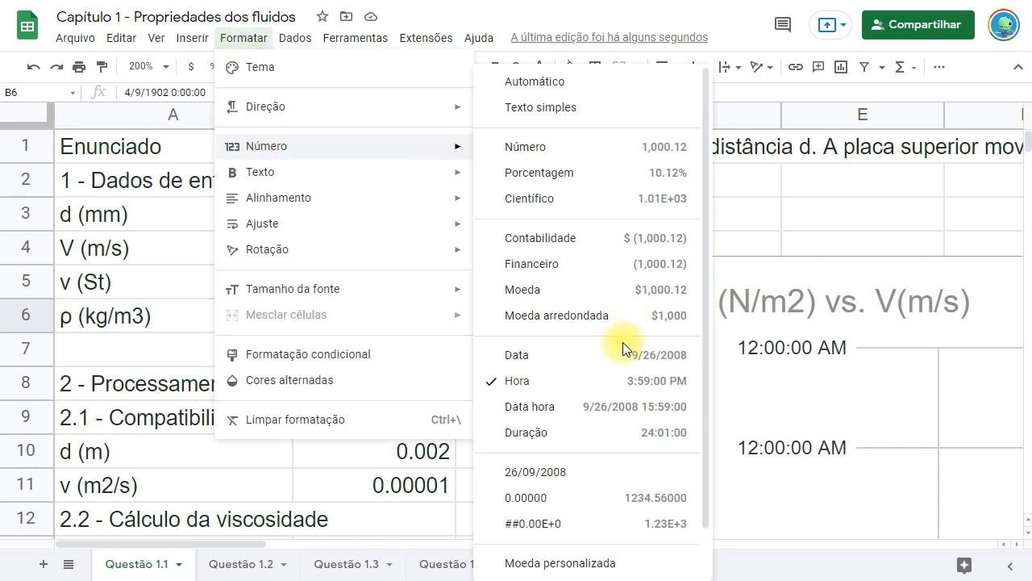
pyautogui.click(627, 359)
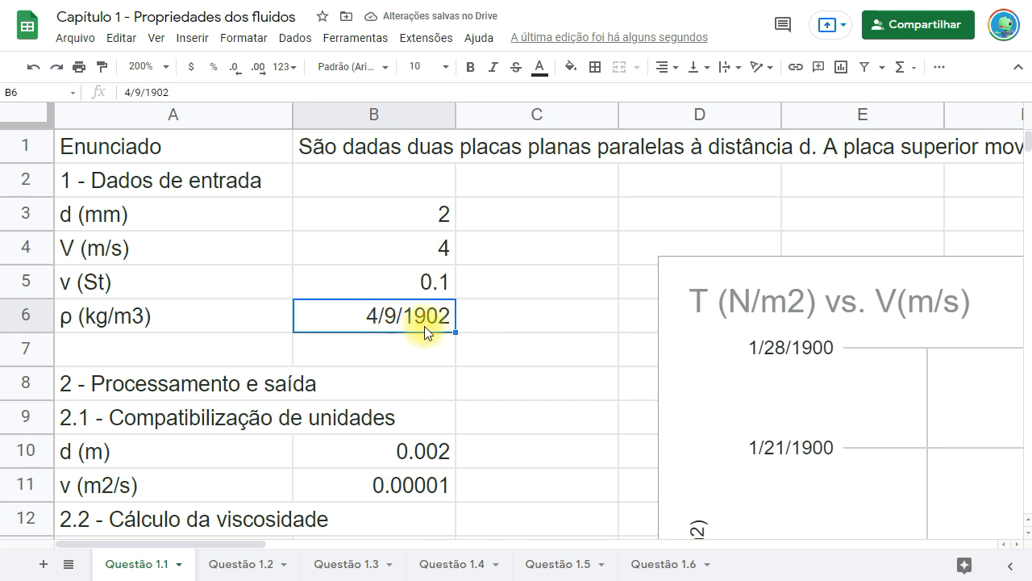
# Apply the Duração format to the density value in B6.
pyautogui.click(255, 39)
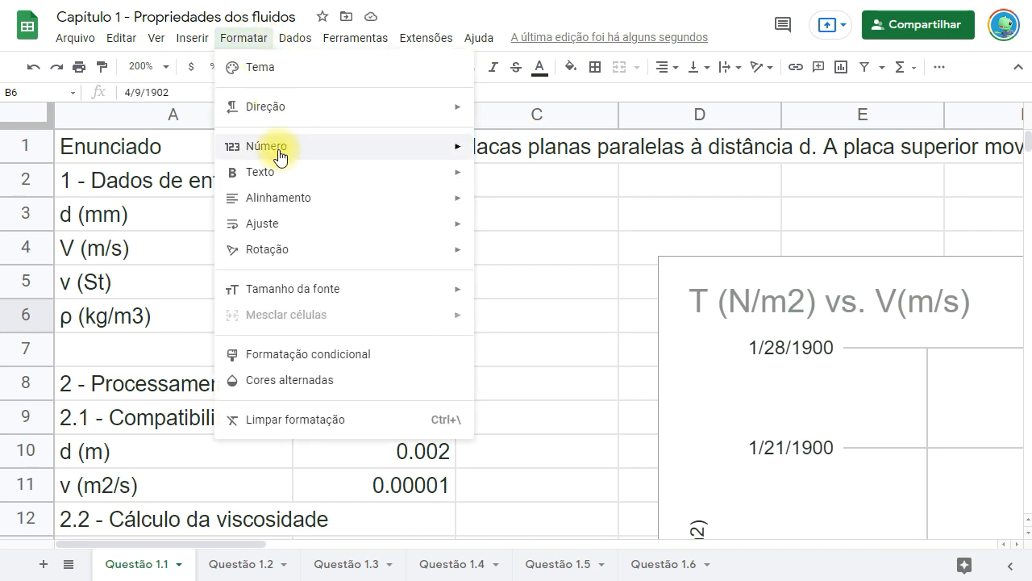
pyautogui.moveTo(279, 156)
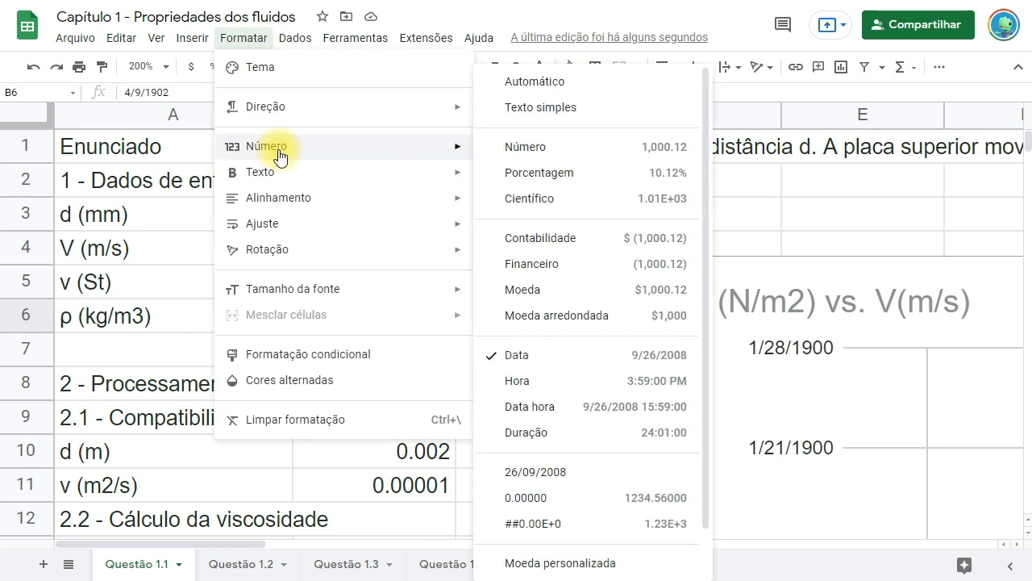
pyautogui.click(587, 432)
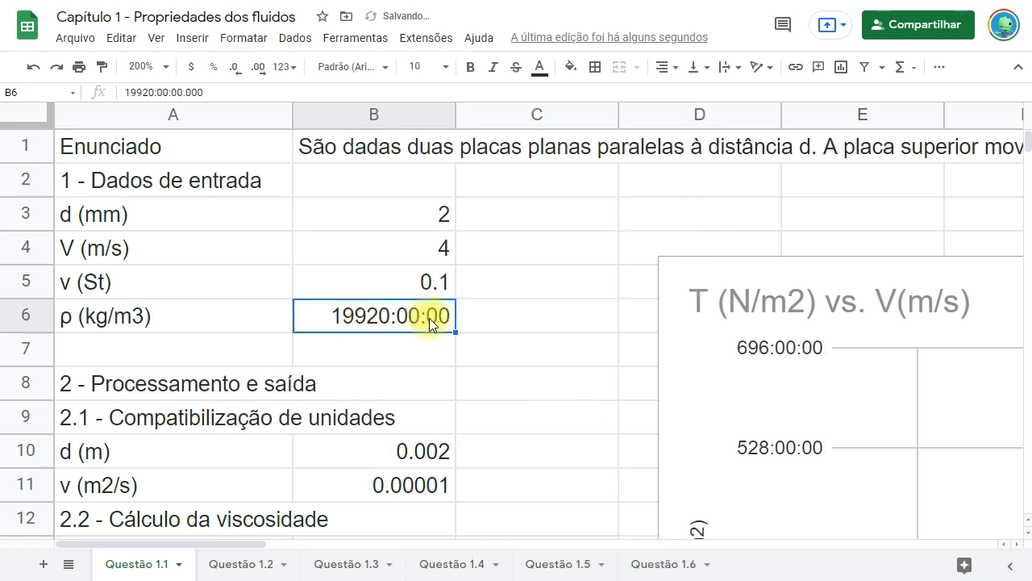
# Reset the number format of the density value in B6 to Automático.
pyautogui.click(267, 38)
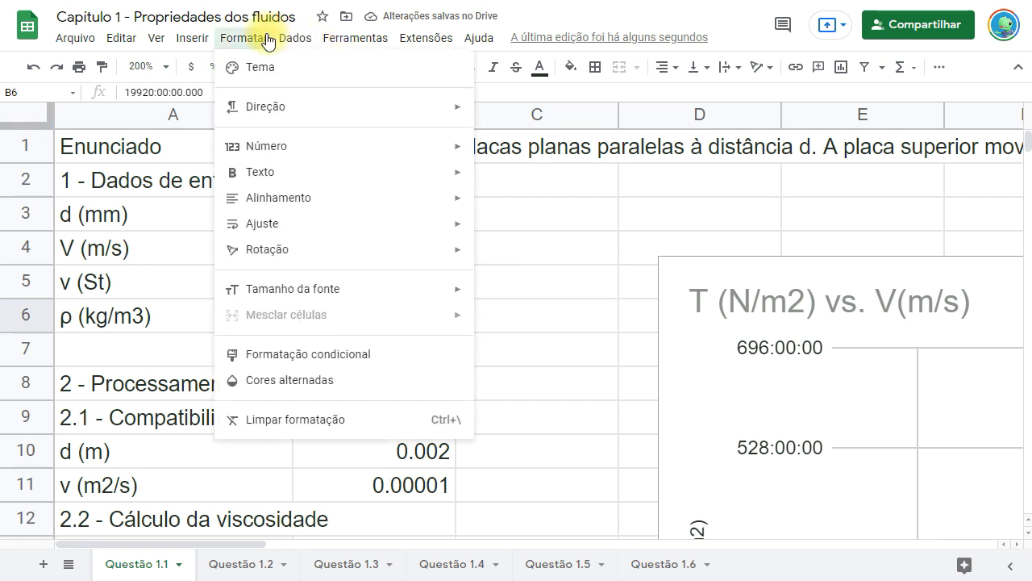
pyautogui.moveTo(276, 152)
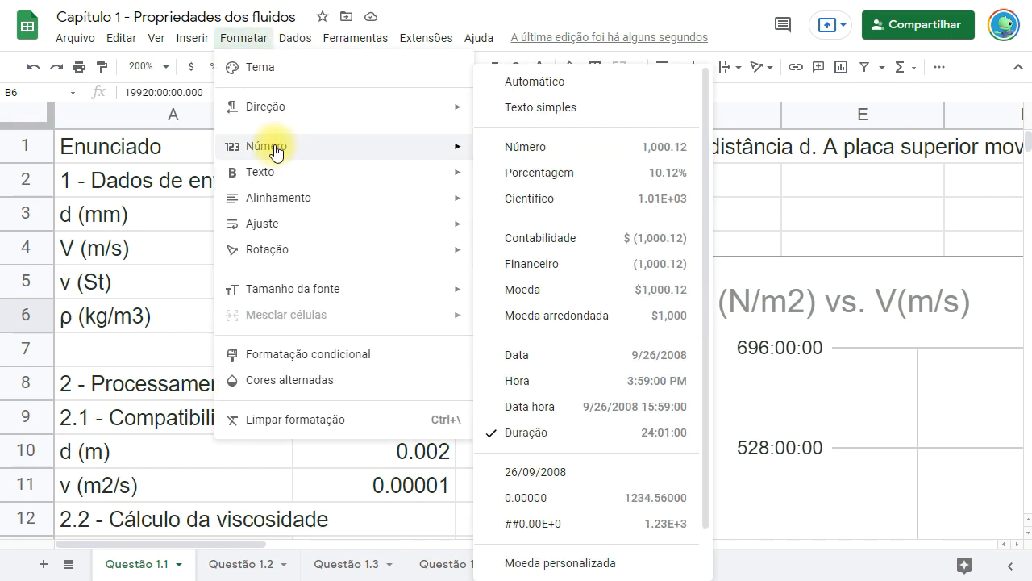
pyautogui.click(553, 95)
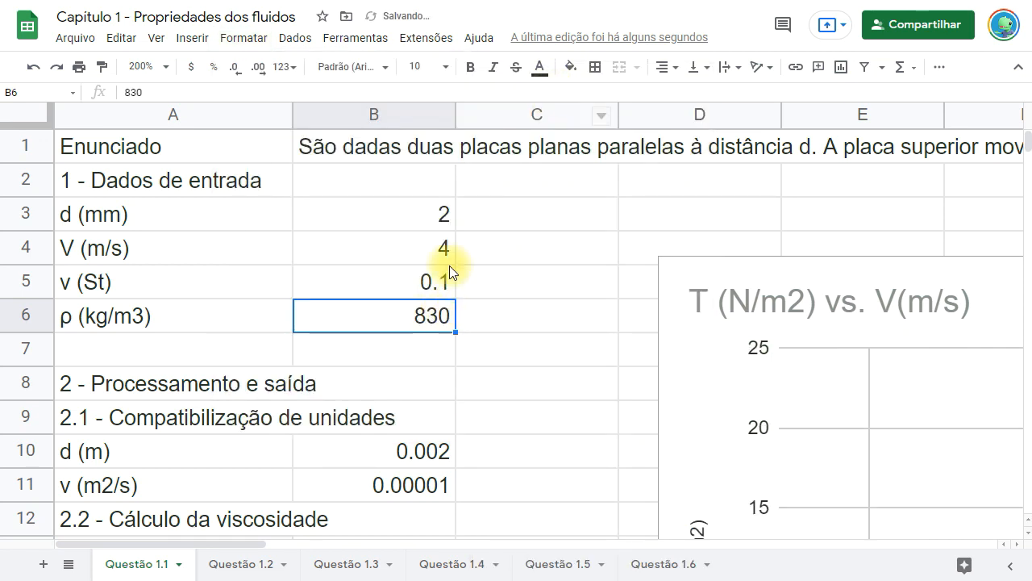
# Apply the custom day-first date format 26/09/2008 to the density value in B6.
pyautogui.click(245, 41)
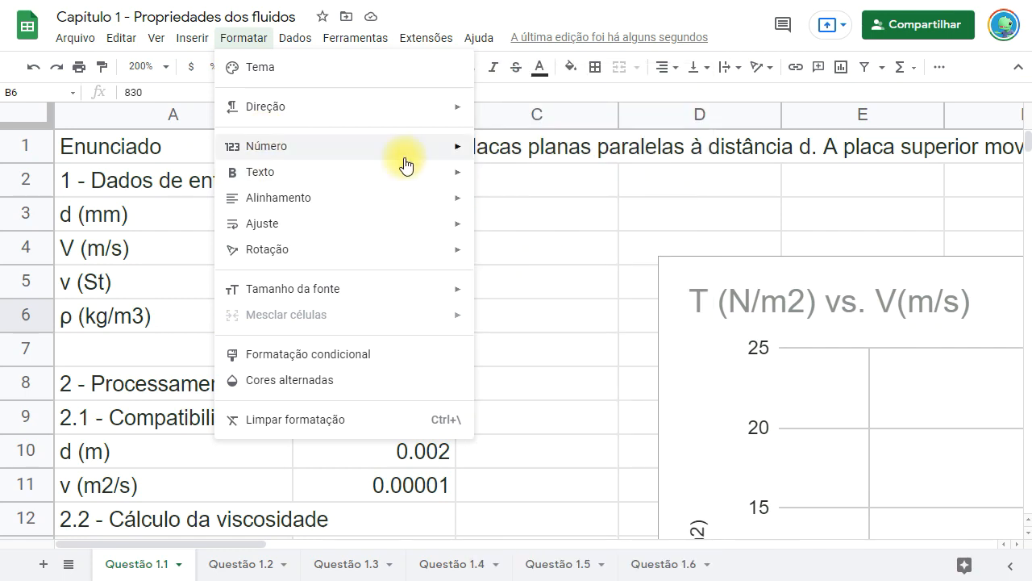
pyautogui.moveTo(406, 161)
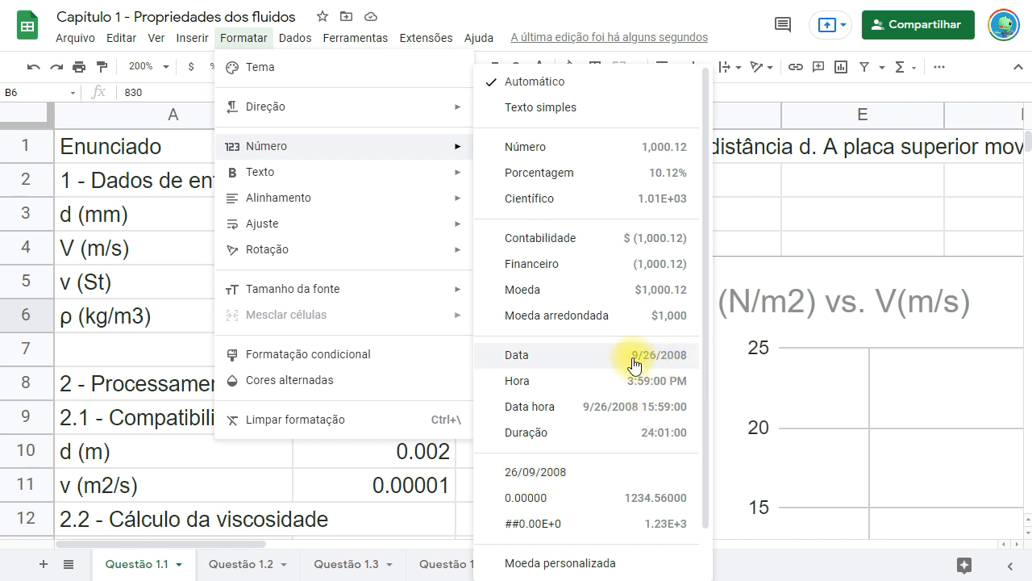
pyautogui.click(562, 476)
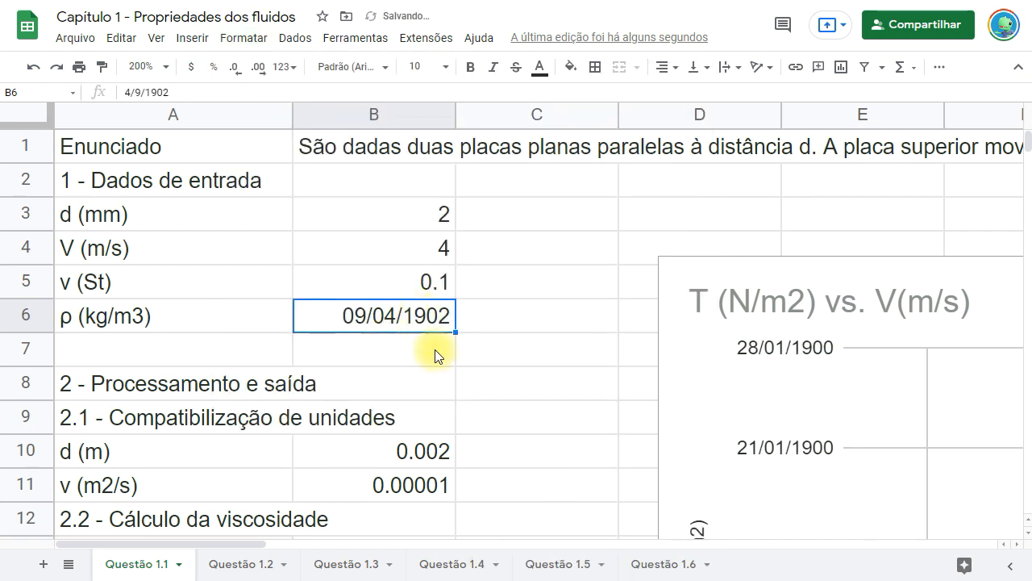
pyautogui.click(238, 42)
pyautogui.moveTo(255, 151)
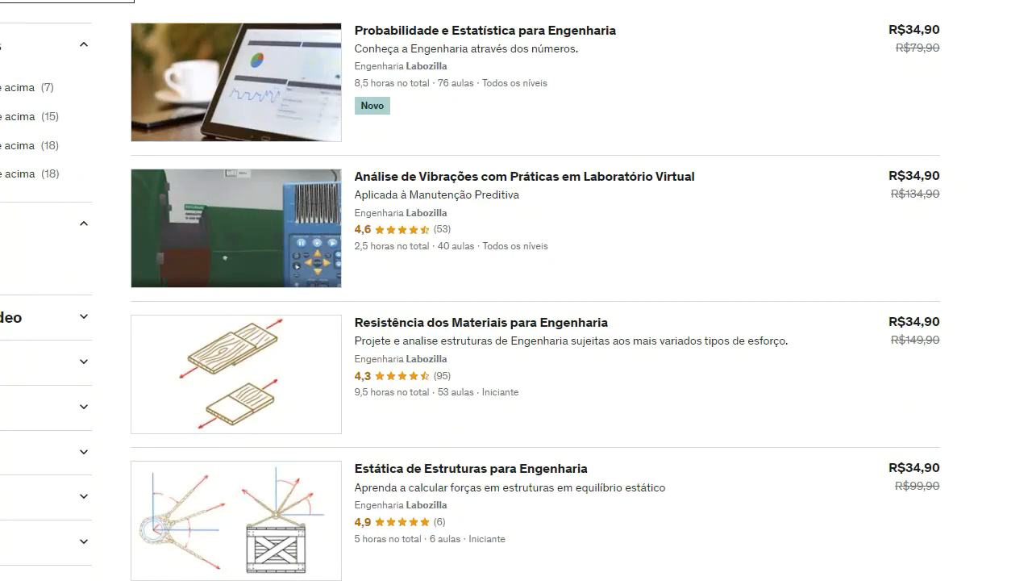
pyautogui.scroll(-2, 536, 290)
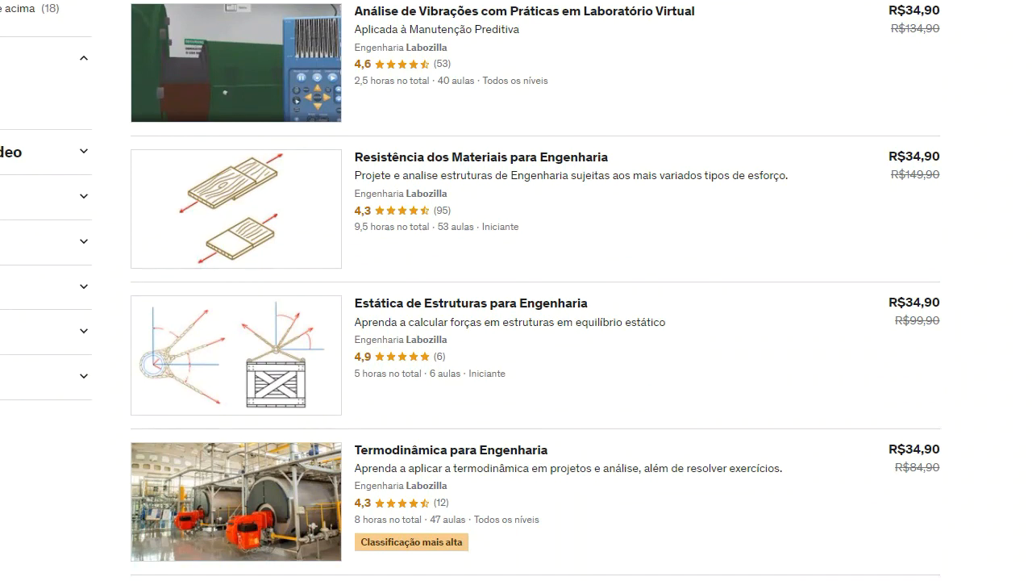
pyautogui.scroll(-3, 535, 290)
pyautogui.scroll(-4, 535, 290)
pyautogui.scroll(-3, 535, 291)
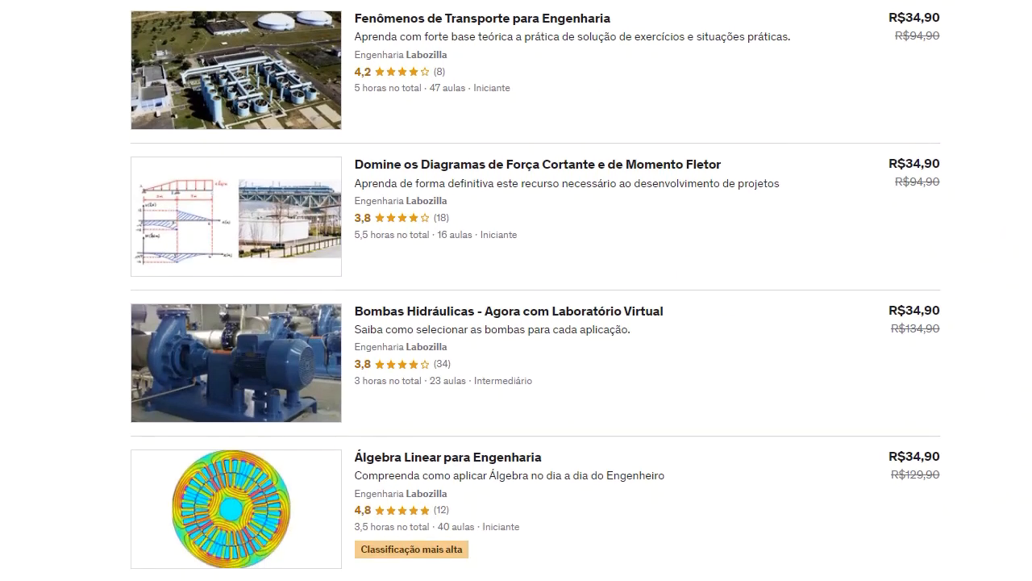
# Look through the list of Labozilla engineering courses down to Tensões em juntas soldadas de filete.
pyautogui.scroll(-2, 536, 291)
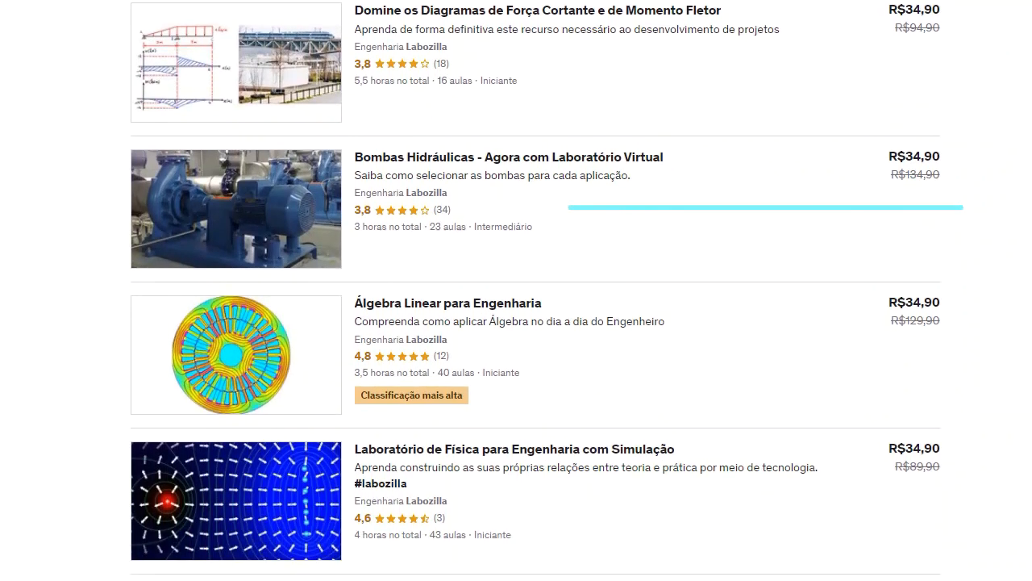
pyautogui.scroll(-2, 535, 290)
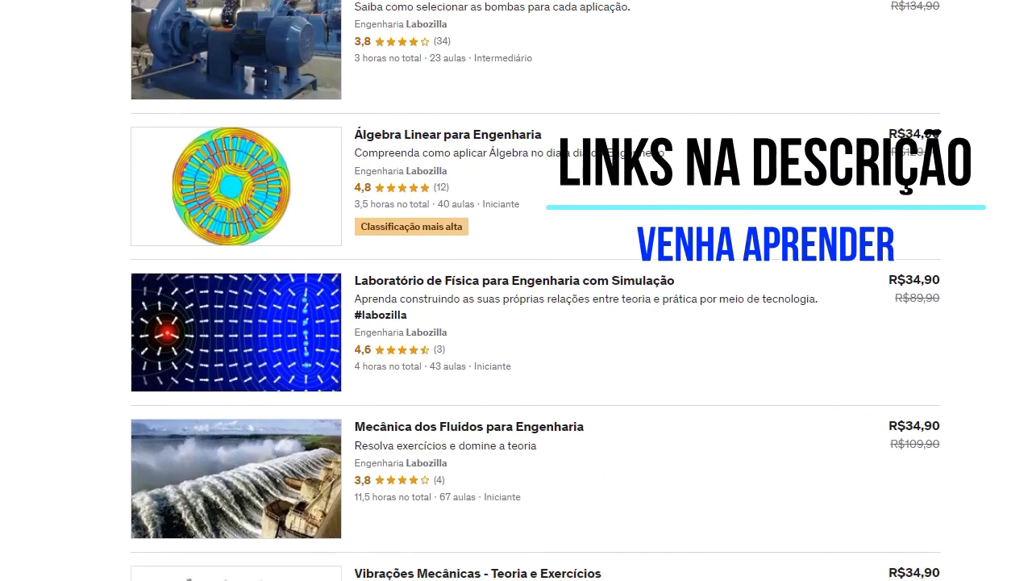
pyautogui.scroll(-2, 535, 290)
pyautogui.scroll(-2, 536, 291)
pyautogui.scroll(-3, 536, 290)
pyautogui.scroll(-3, 535, 291)
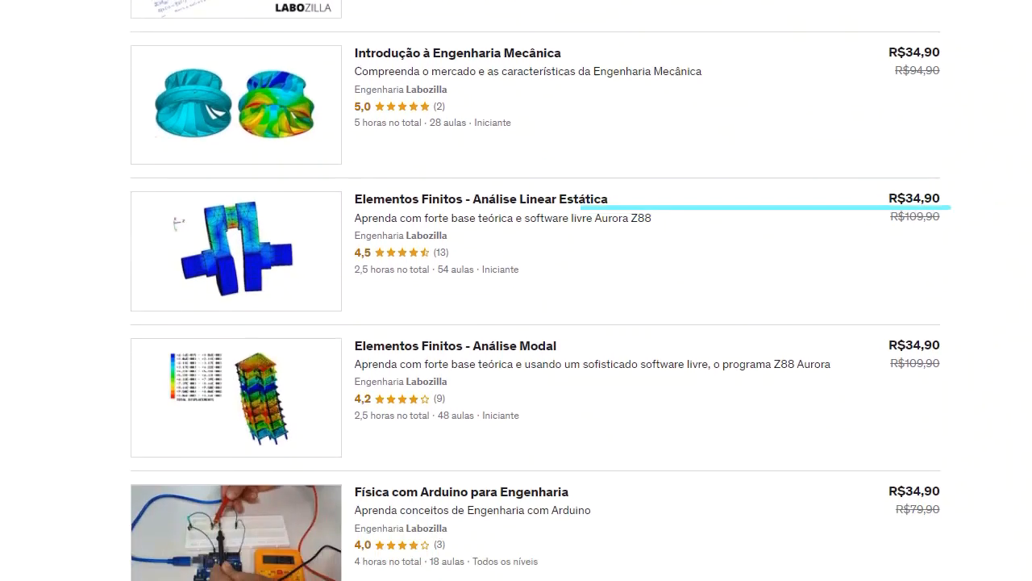
pyautogui.scroll(-3, 536, 291)
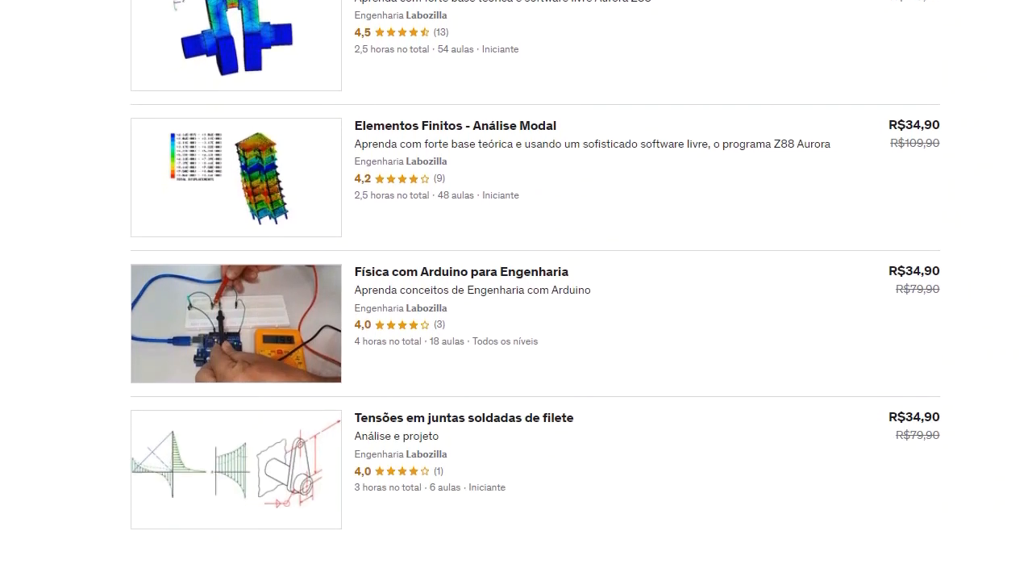
pyautogui.scroll(-1, 535, 290)
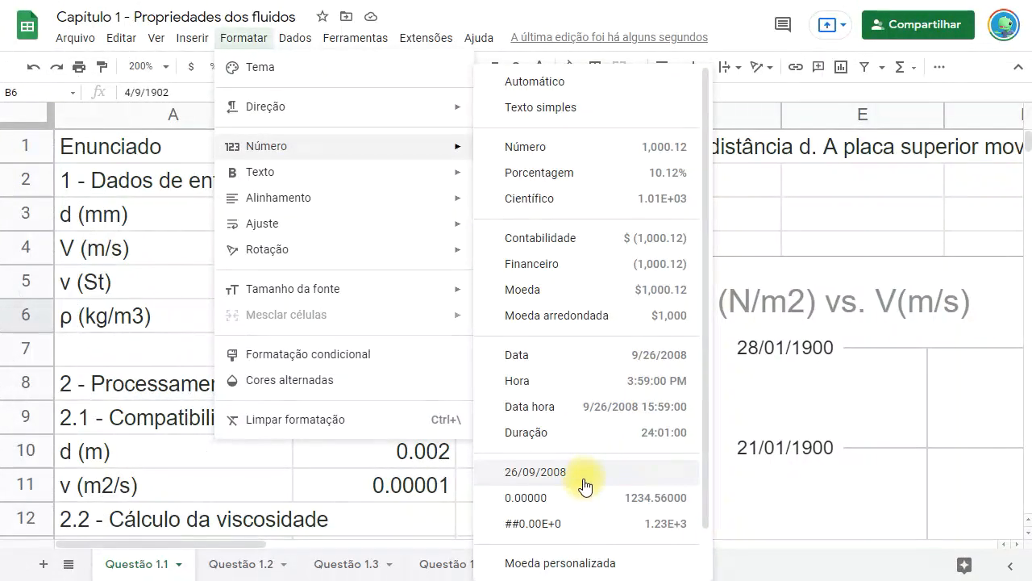
# Apply the custom format 0.00000 to the density value in B6, followed by the ##0.00E+0 format.
pyautogui.click(578, 500)
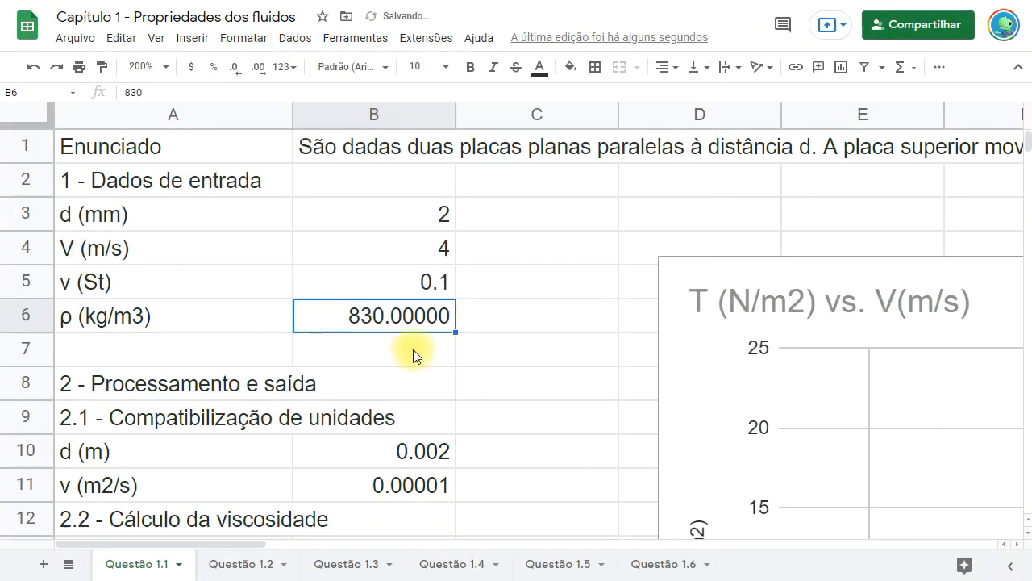
pyautogui.click(242, 38)
pyautogui.moveTo(277, 148)
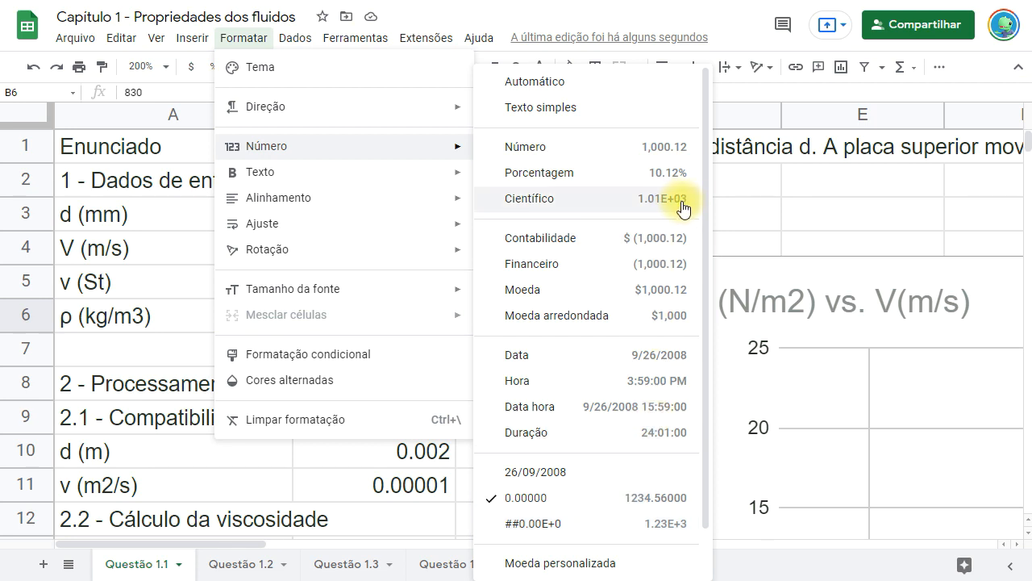
pyautogui.click(660, 522)
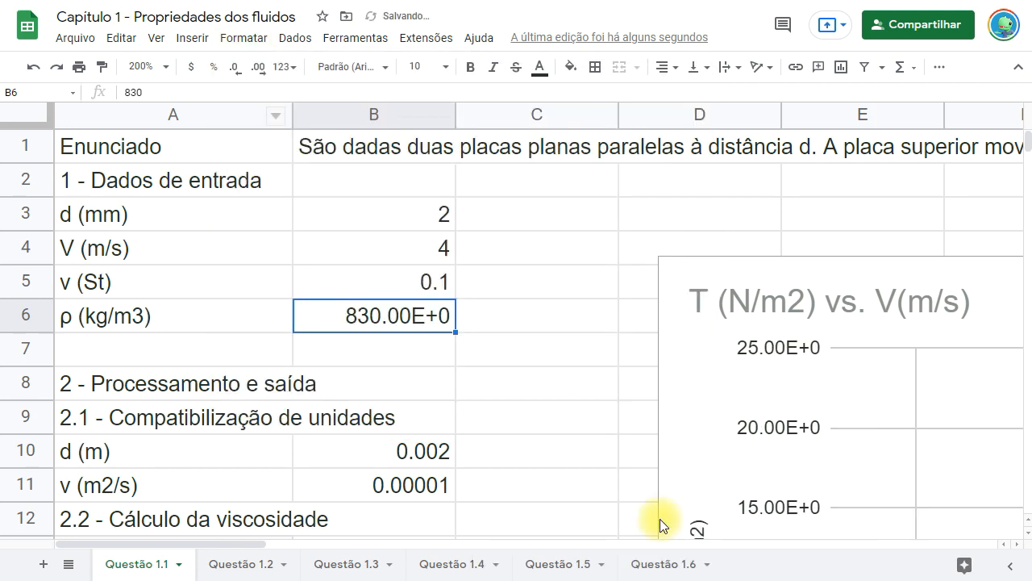
# Apply the custom currency format R$1,000.00 (Real brasileiro) to the density value in B6.
pyautogui.click(254, 36)
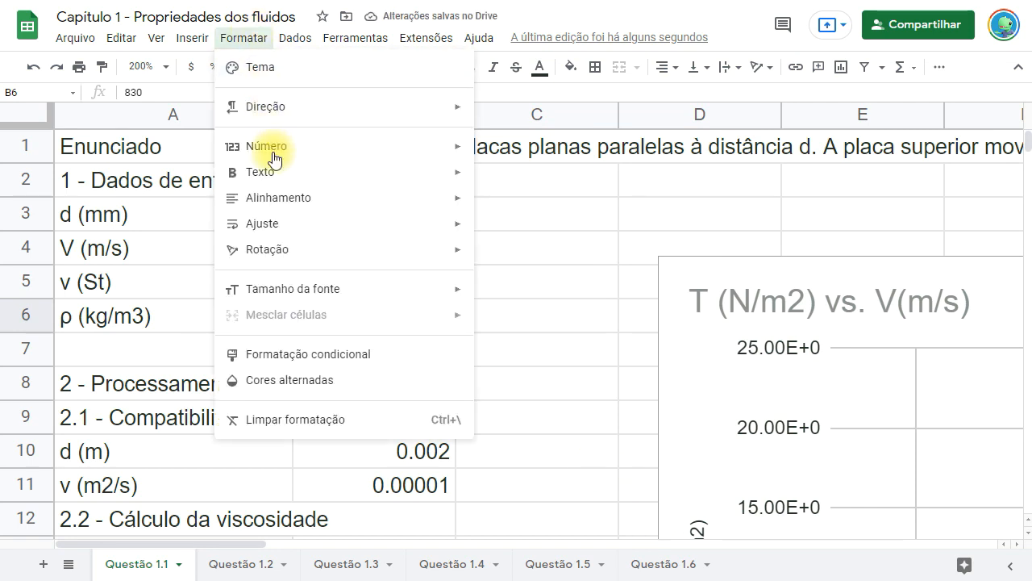
pyautogui.scroll(-1, 593, 316)
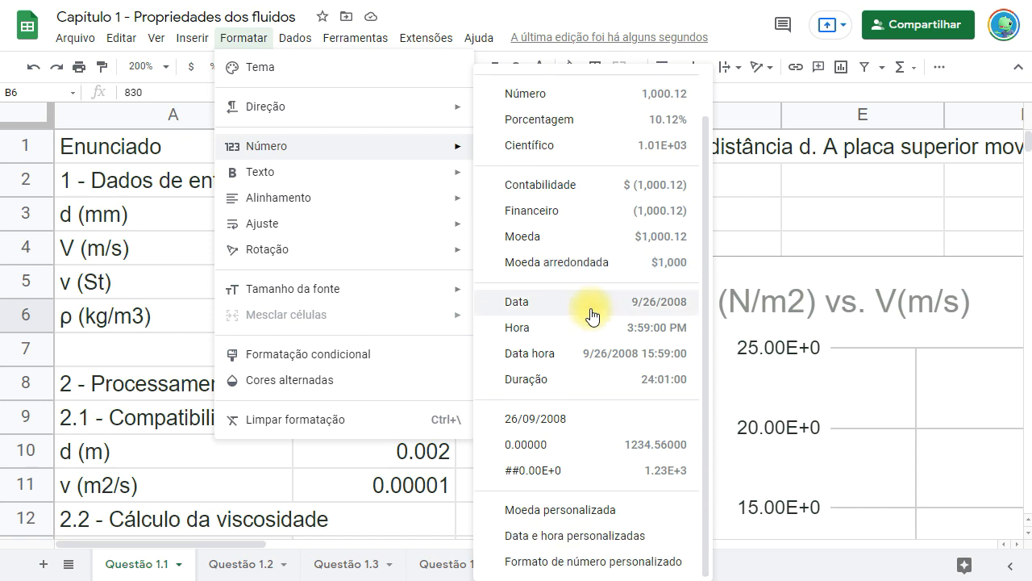
pyautogui.click(578, 514)
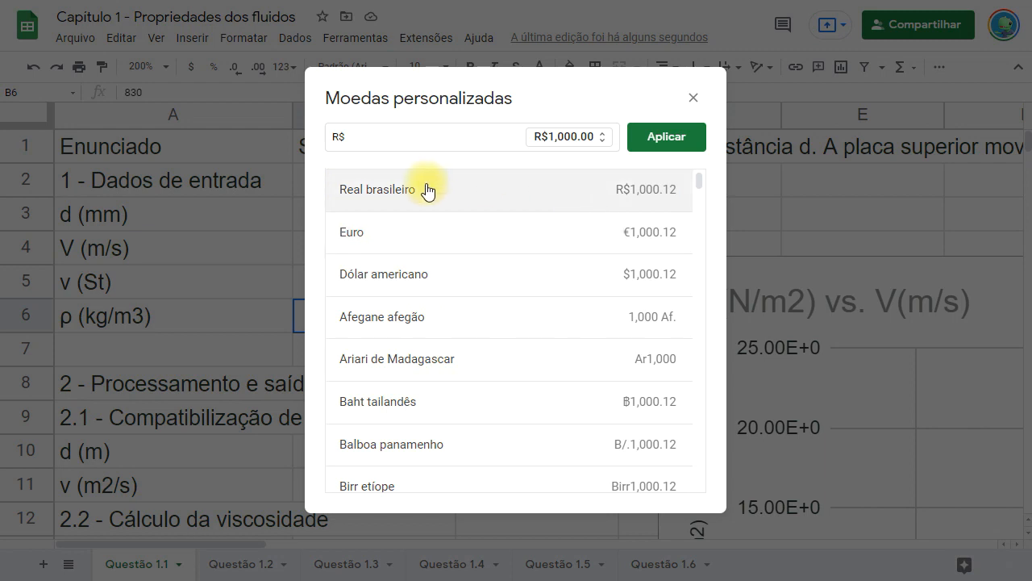
pyautogui.moveTo(699, 187); pyautogui.dragTo(698, 163)
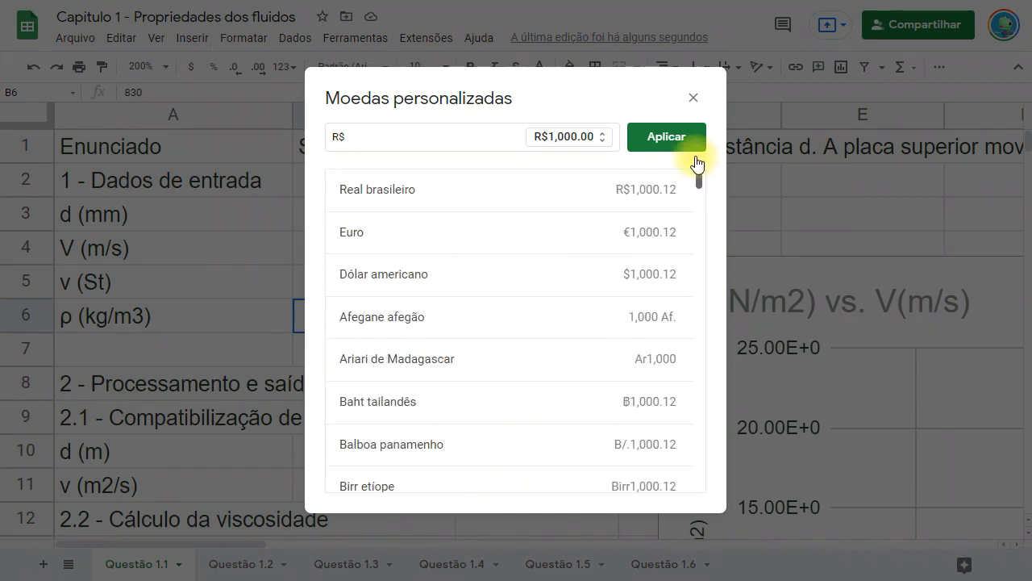
pyautogui.click(668, 145)
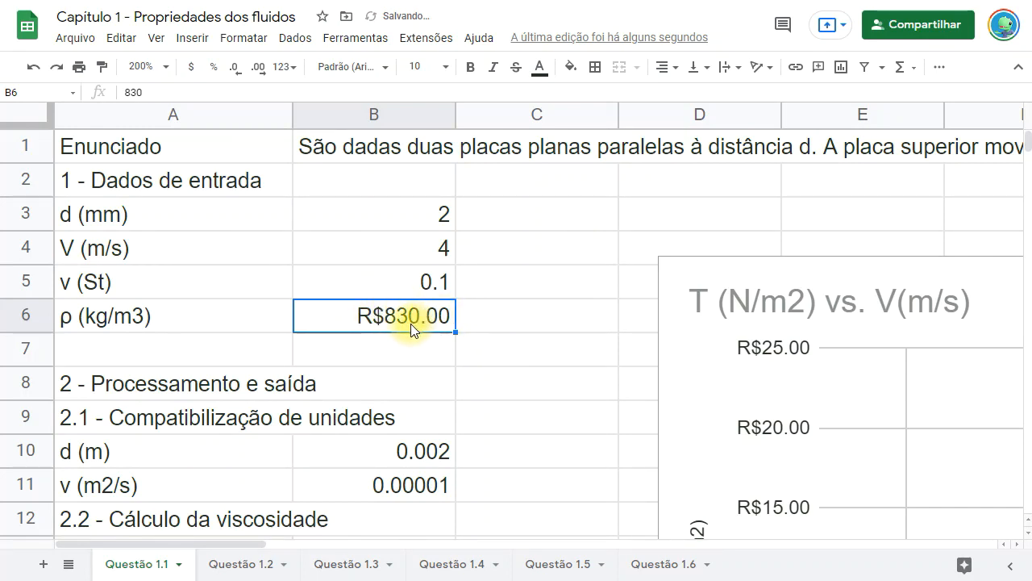
# Reset the number format of the density value in B6 from currency to Automático.
pyautogui.click(238, 40)
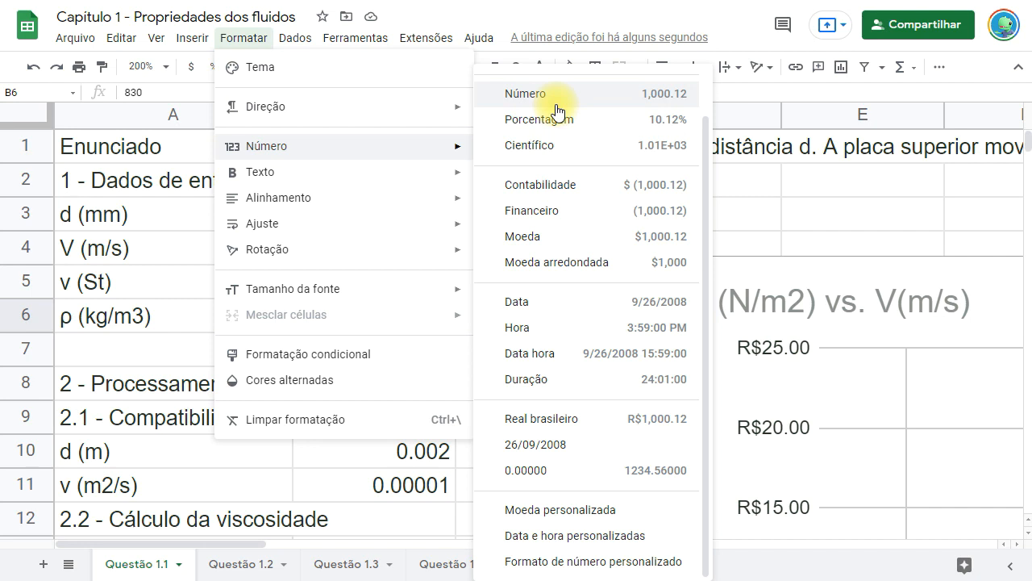
pyautogui.scroll(2, 557, 111)
pyautogui.click(504, 72)
# Review the custom number formats and apply 0.00000 to the density value in B6.
pyautogui.click(237, 45)
pyautogui.moveTo(279, 150)
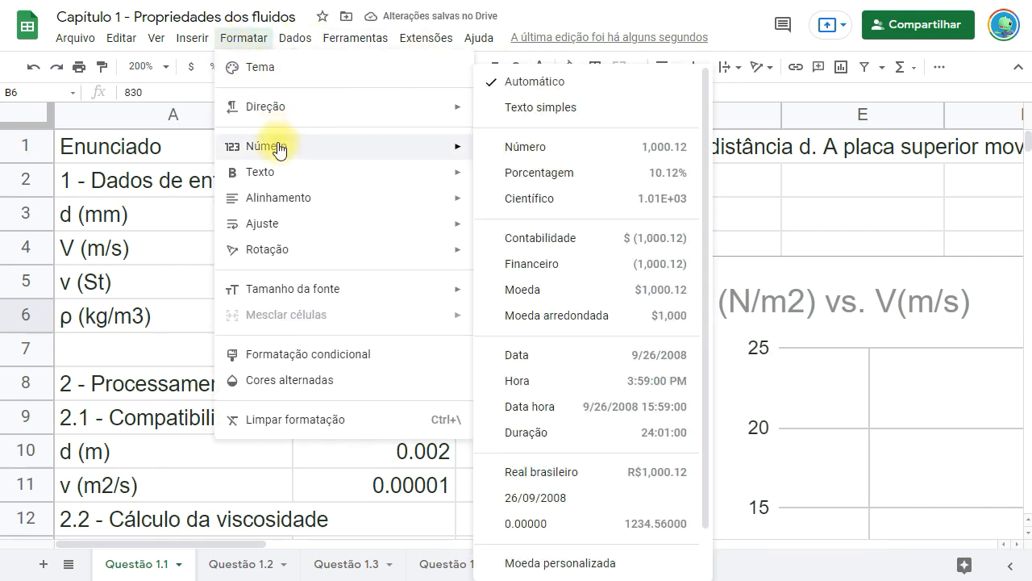
pyautogui.scroll(-1, 604, 386)
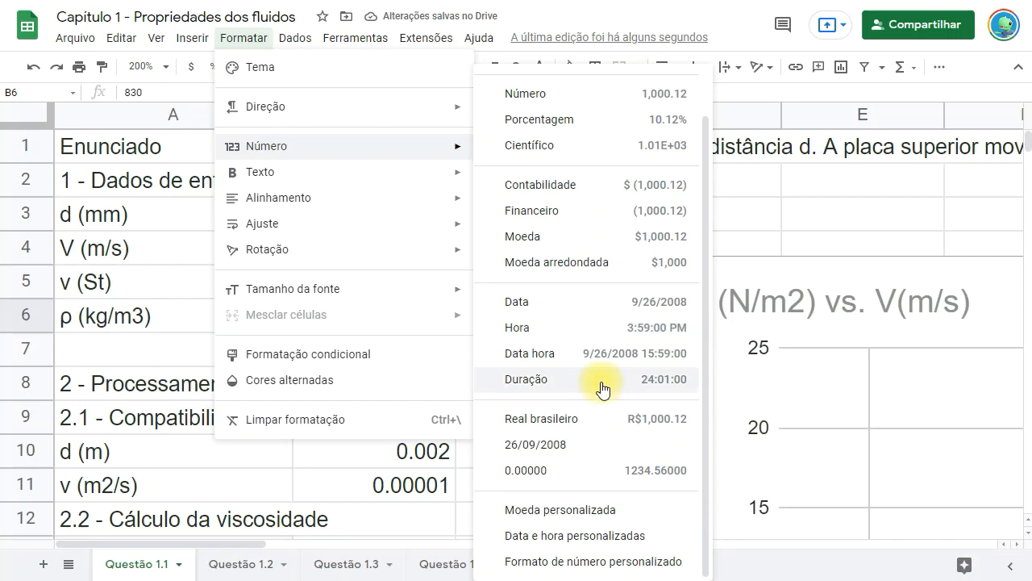
pyautogui.click(580, 562)
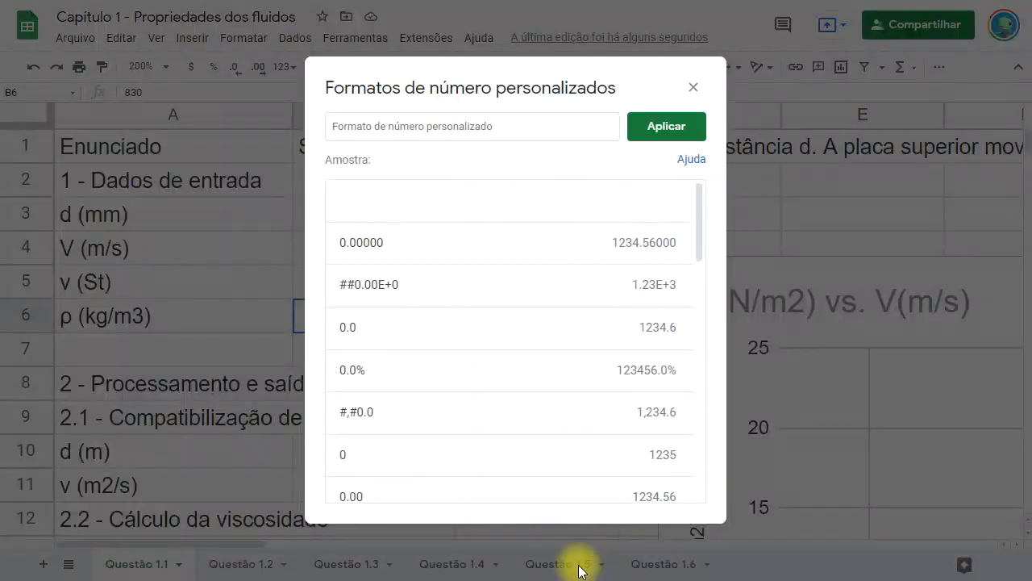
pyautogui.moveTo(703, 203)
pyautogui.mouseDown()
pyautogui.moveTo(707, 258)
pyautogui.moveTo(715, 203)
pyautogui.moveTo(694, 477)
pyautogui.moveTo(712, 196)
pyautogui.mouseUp()
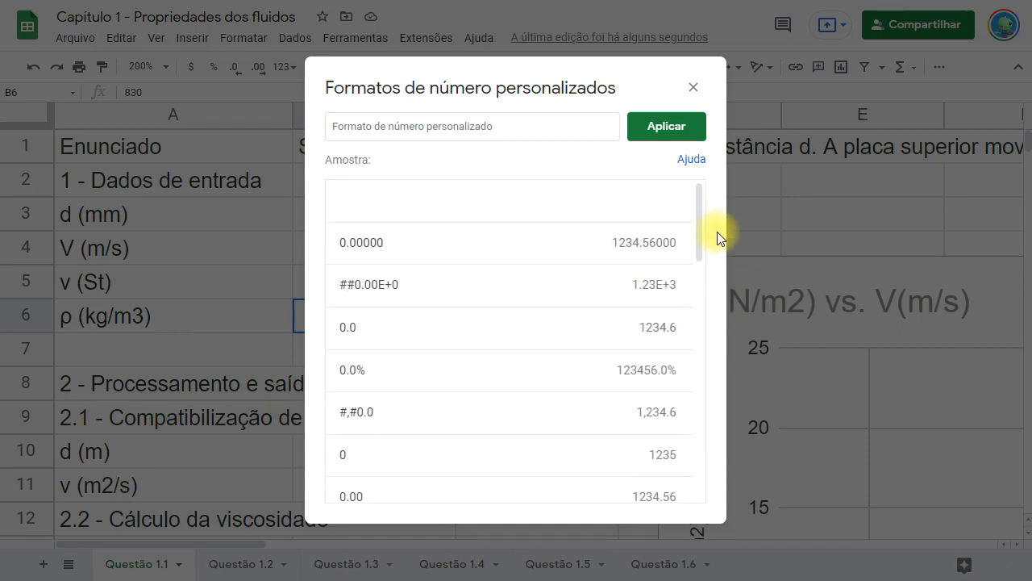
pyautogui.moveTo(699, 231); pyautogui.dragTo(477, 488)
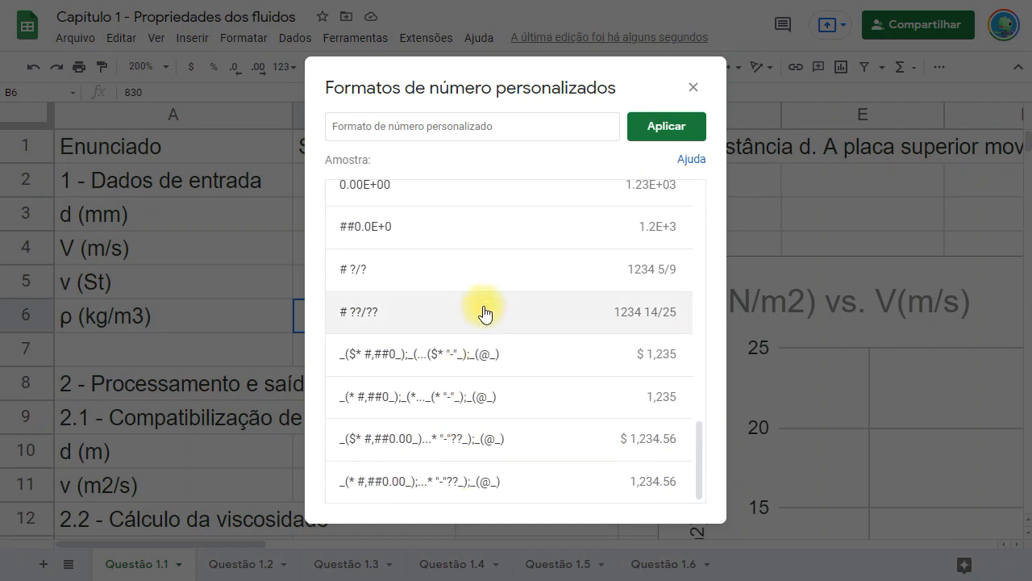
pyautogui.moveTo(701, 455); pyautogui.dragTo(705, 198)
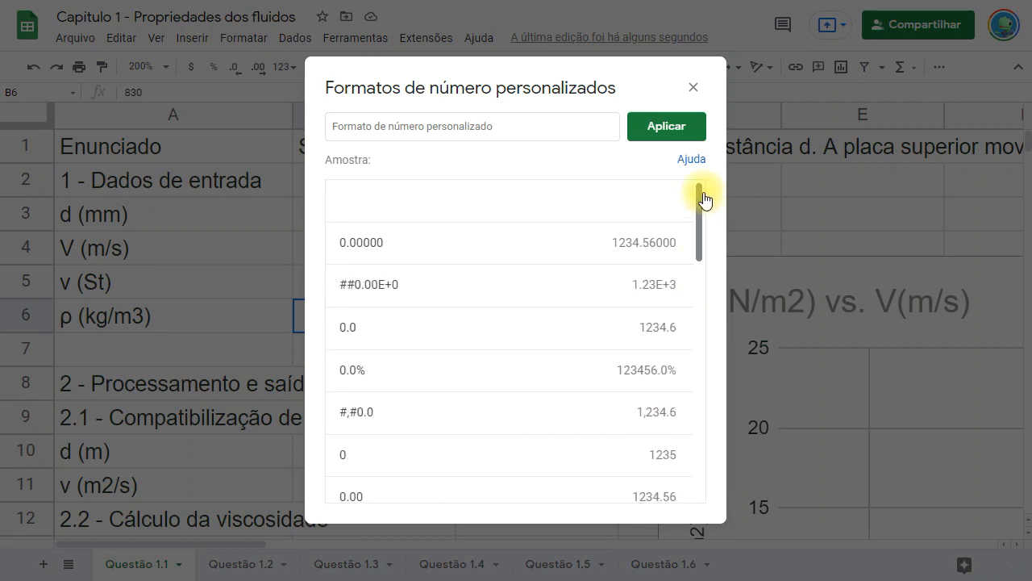
pyautogui.click(504, 254)
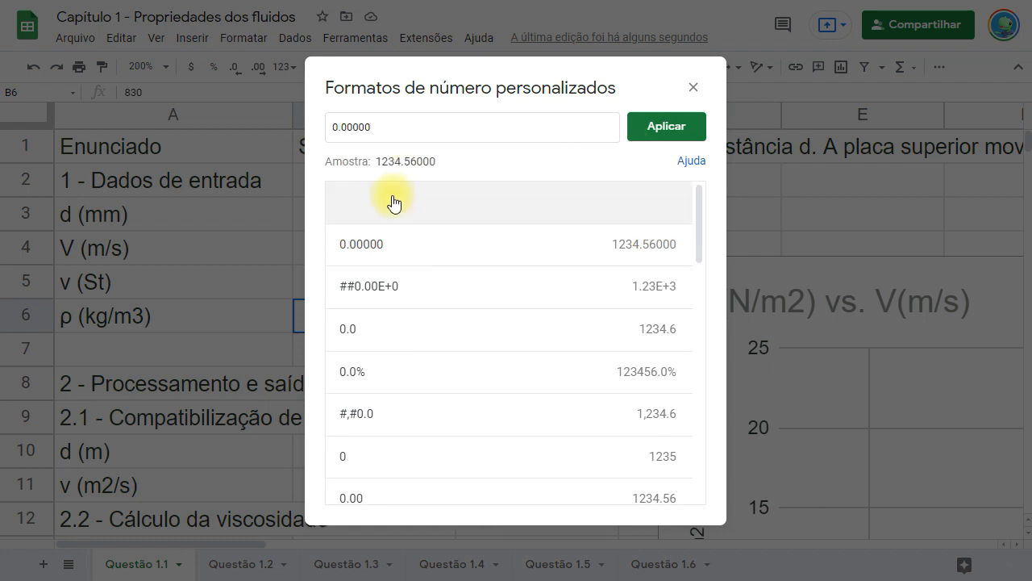
pyautogui.click(664, 130)
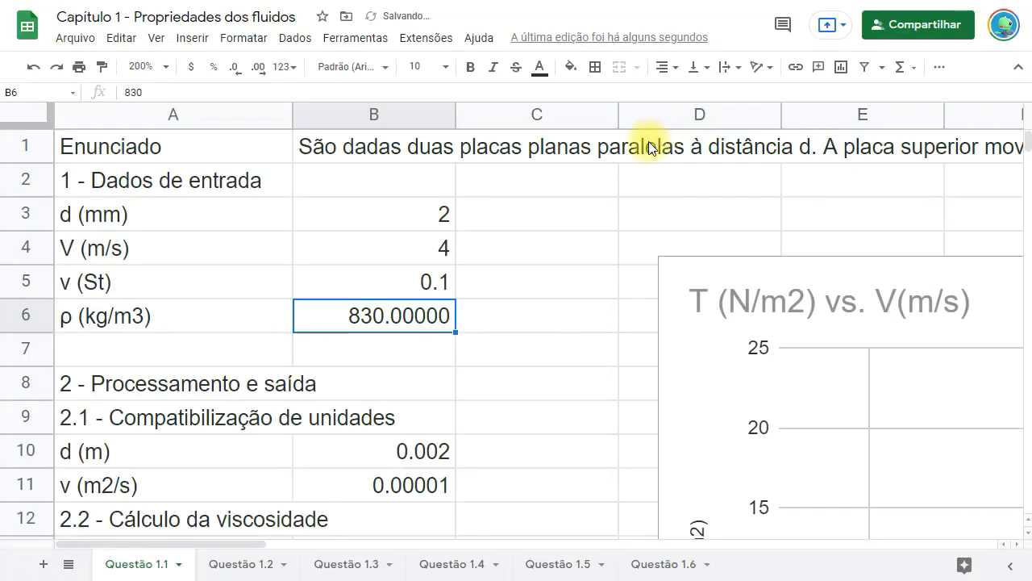
# Shorten the custom number format of the density value in B6 to 0.000 and apply it.
pyautogui.click(238, 39)
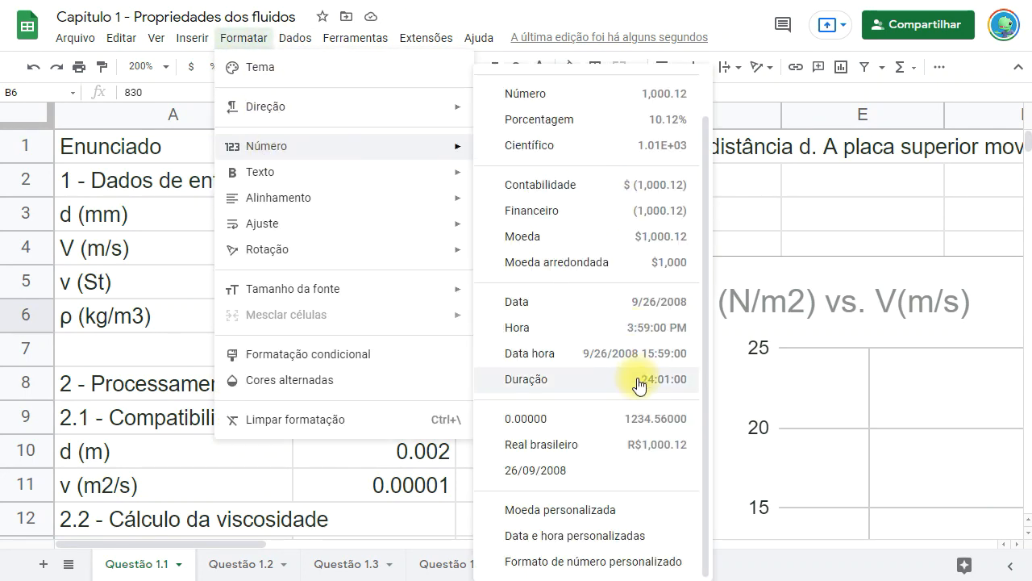
pyautogui.click(632, 567)
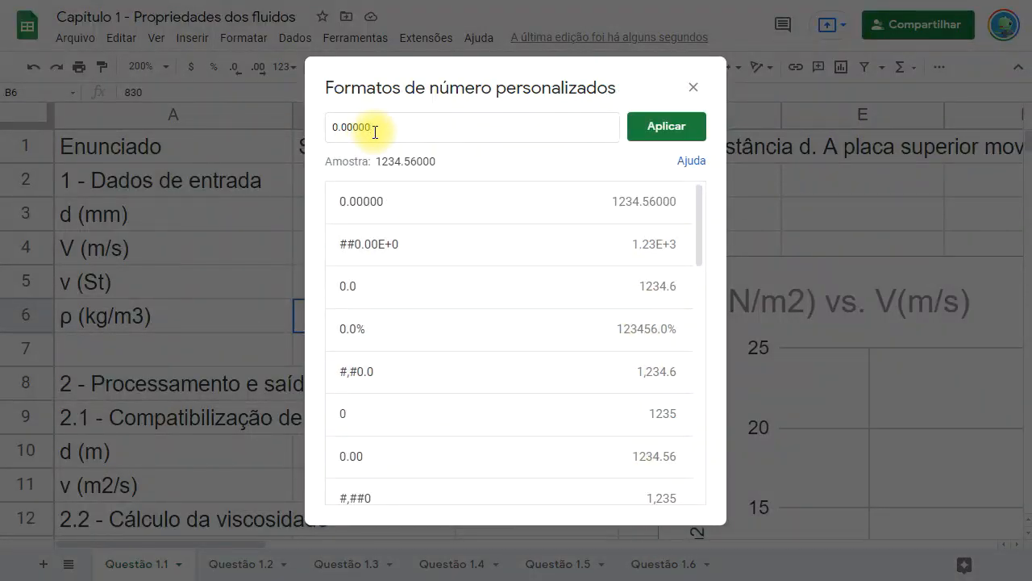
pyautogui.press('BackSpace')
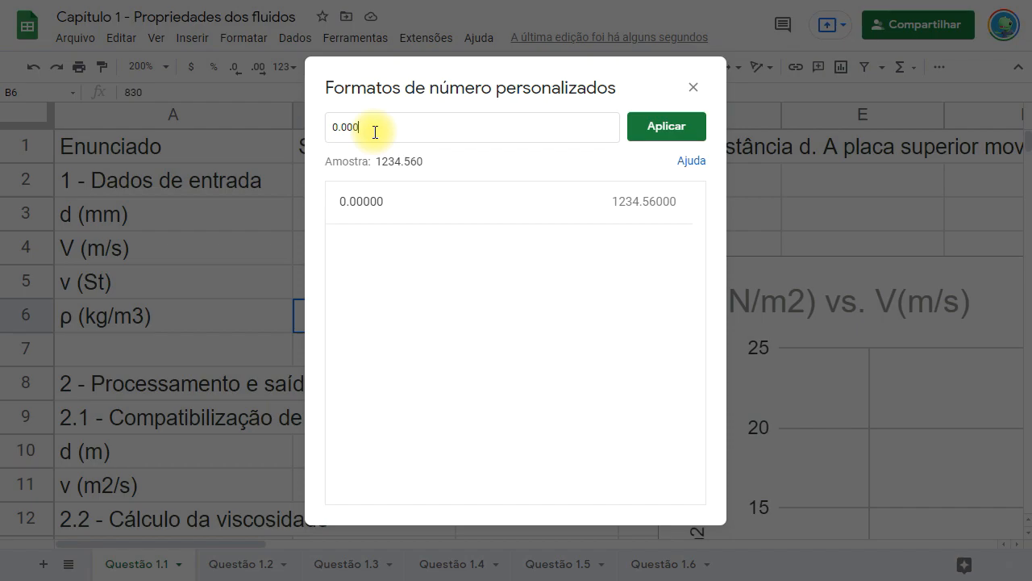
pyautogui.click(666, 125)
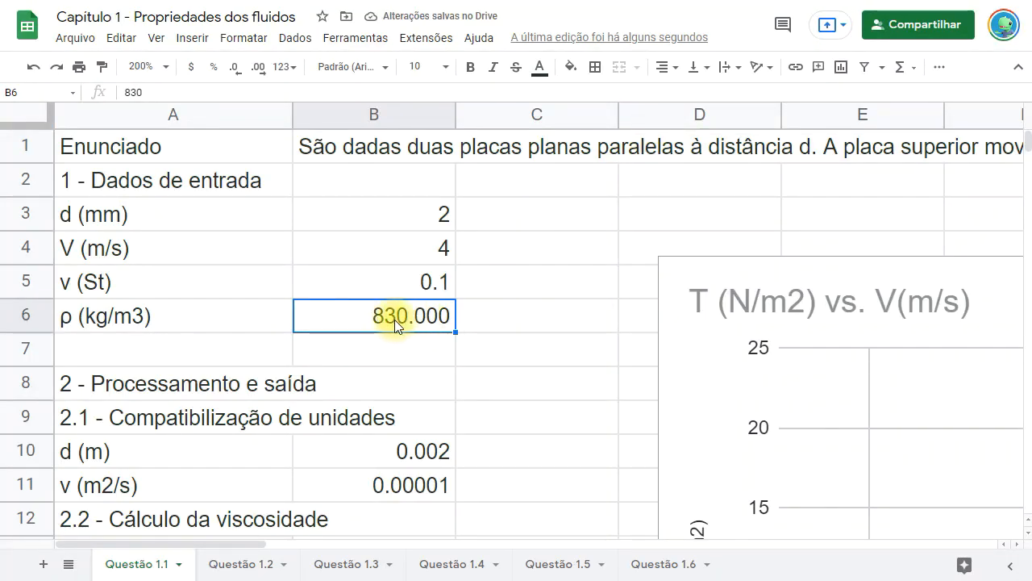
pyautogui.click(238, 42)
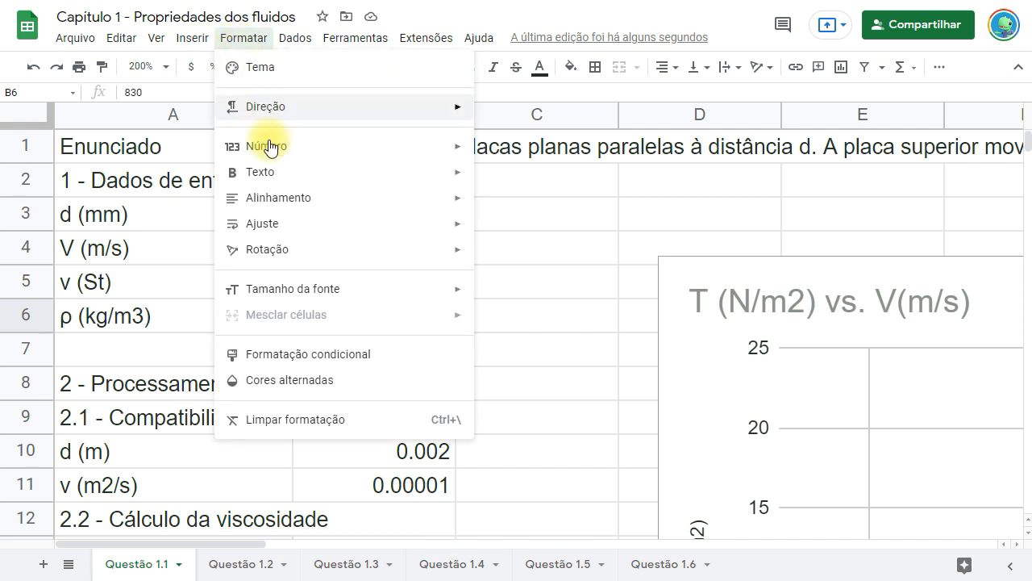
pyautogui.moveTo(271, 150)
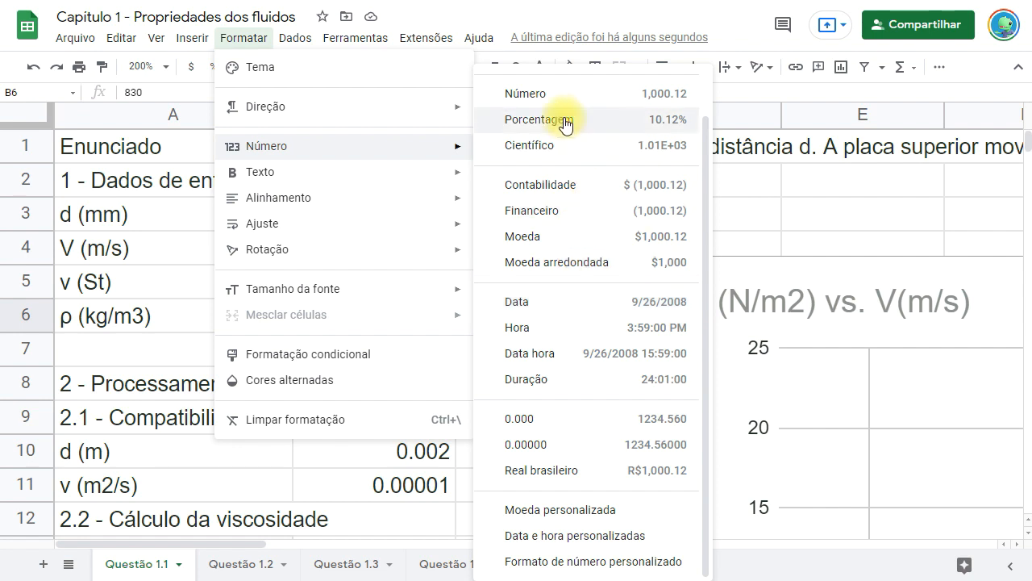
pyautogui.scroll(1, 597, 272)
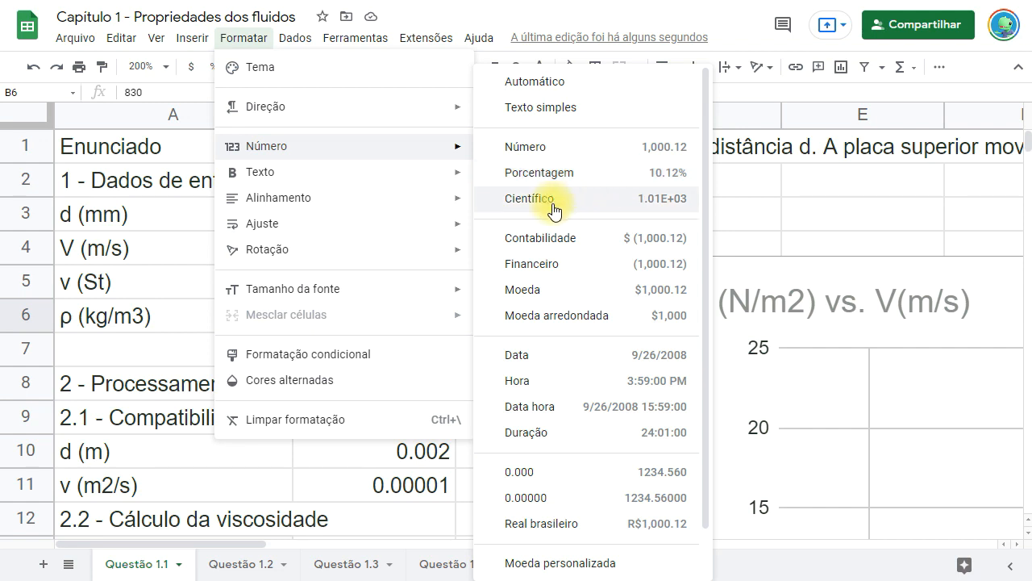
pyautogui.click(748, 208)
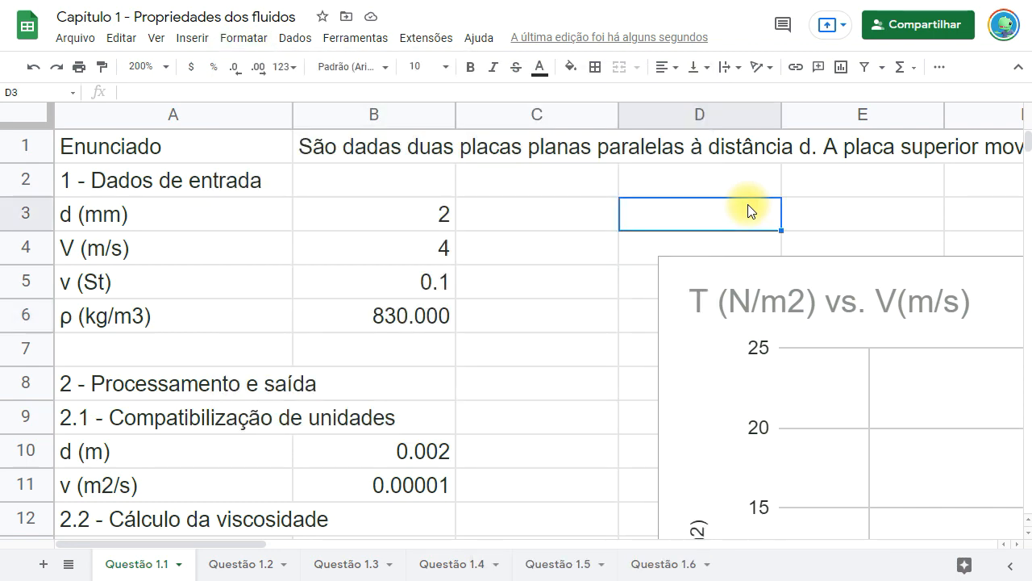